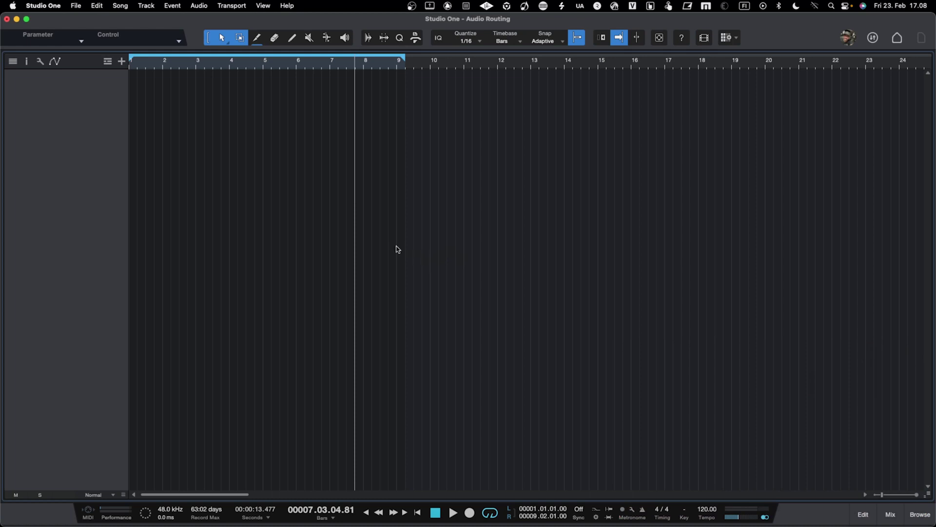
Step: Add two audio tracks to the empty song and switch both from mono to stereo
key("t")
key("t")
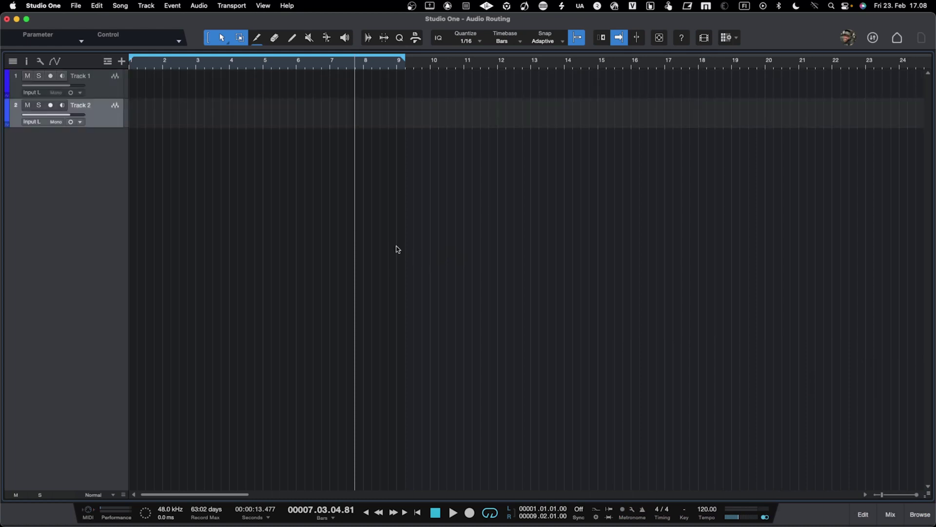
left_click(71, 121)
left_click(71, 92)
Step: Rename the first track as Audio
double_click(79, 77)
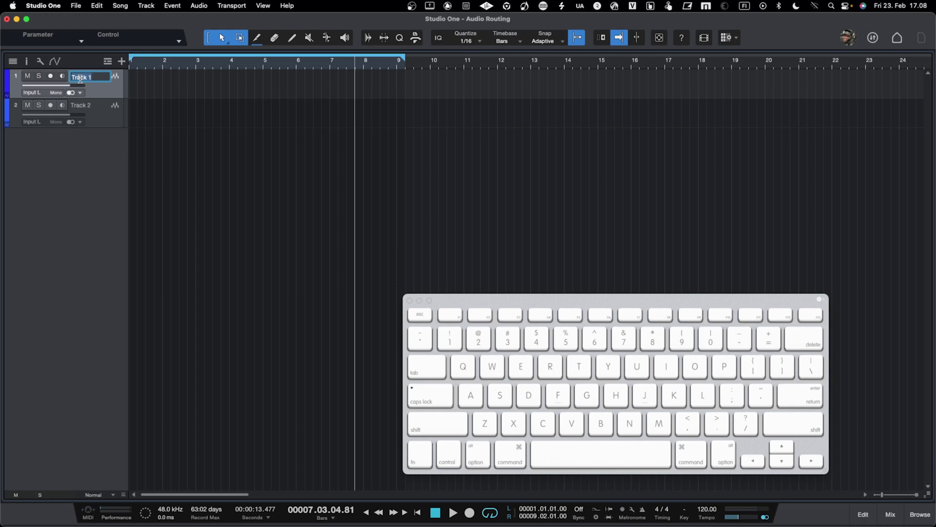
left_click(472, 397)
left_click(809, 339)
left_click(439, 424)
left_click(471, 395)
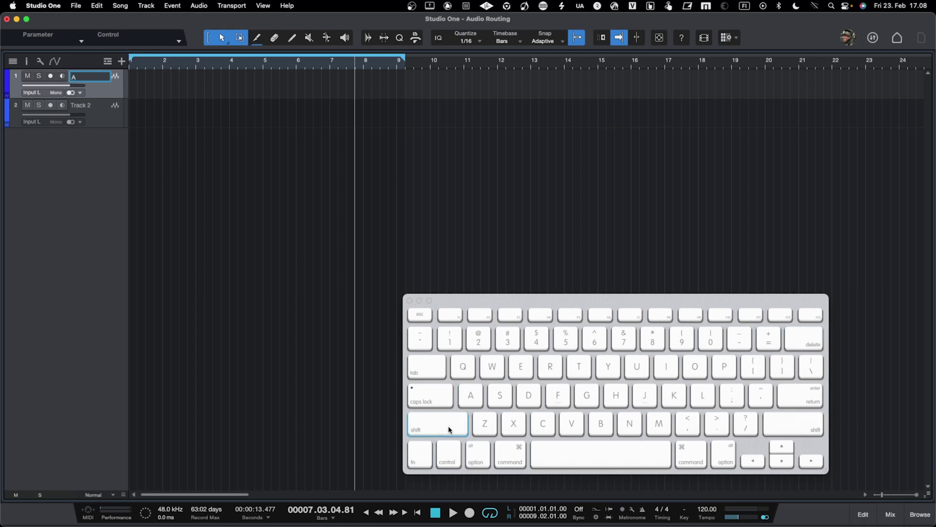
left_click(637, 367)
left_click(529, 395)
left_click(667, 366)
left_click(703, 368)
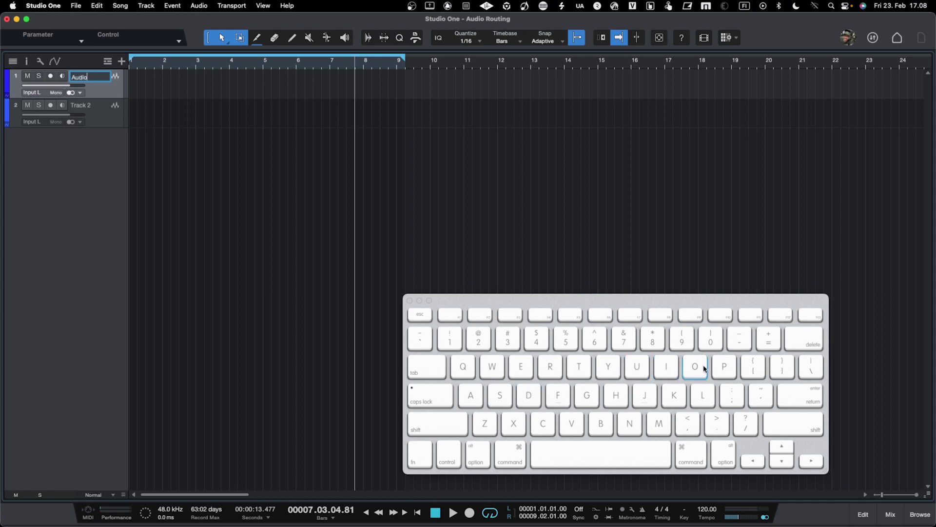
left_click(805, 396)
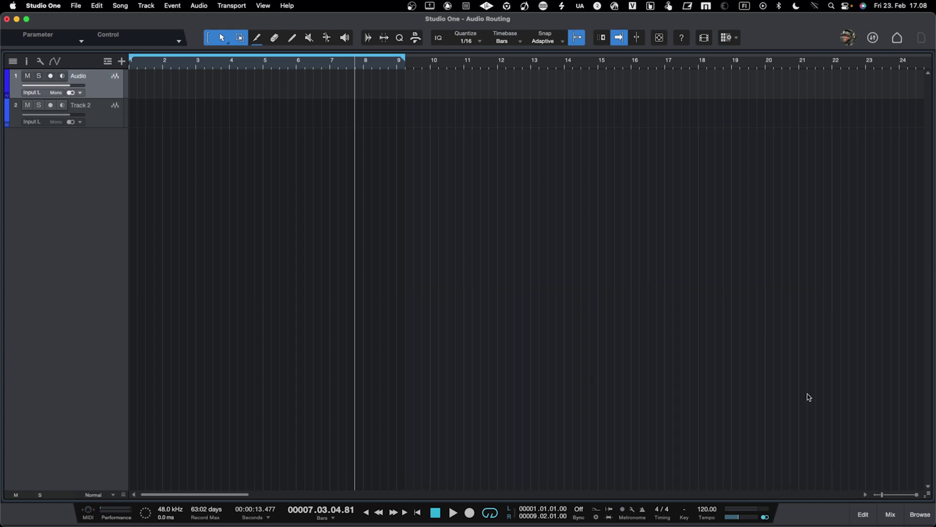
Step: Rename the second track as Kick
key("Down")
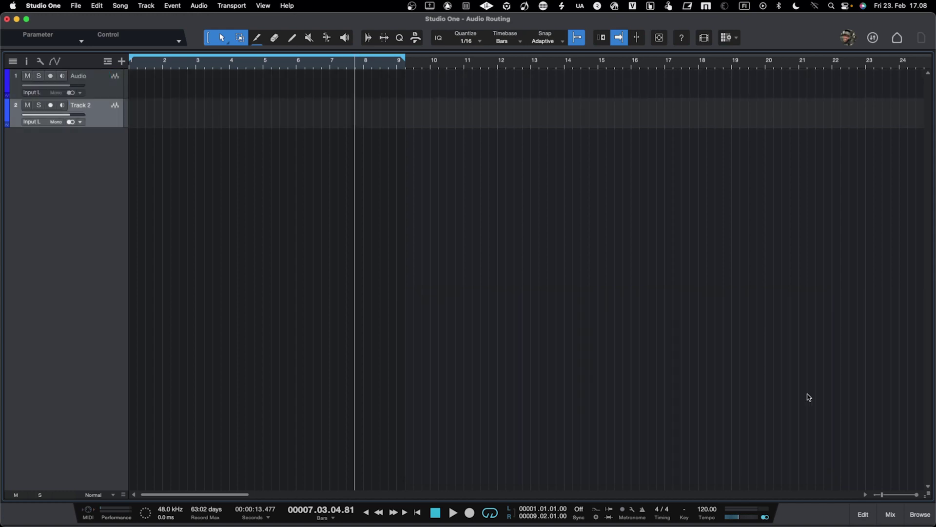
key("F2")
left_click(434, 426)
left_click(673, 395)
left_click(665, 366)
left_click(541, 427)
left_click(680, 397)
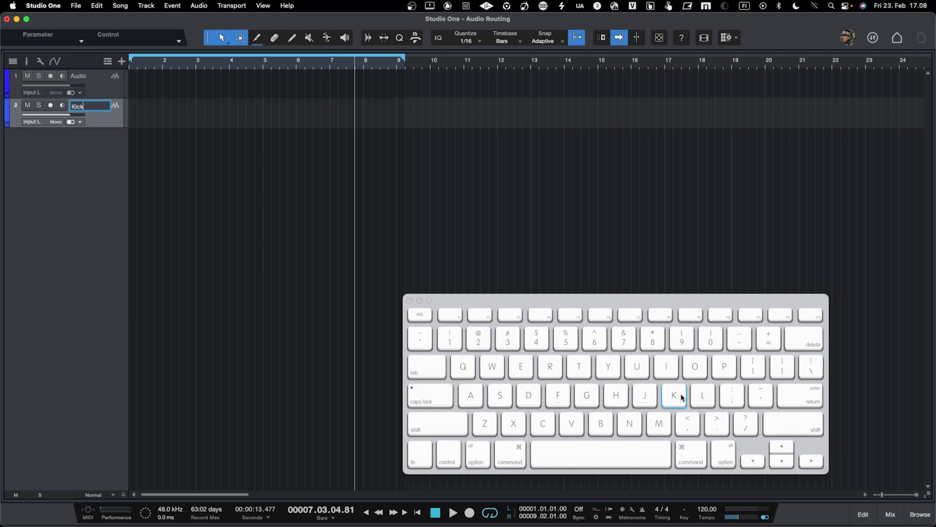
left_click(805, 396)
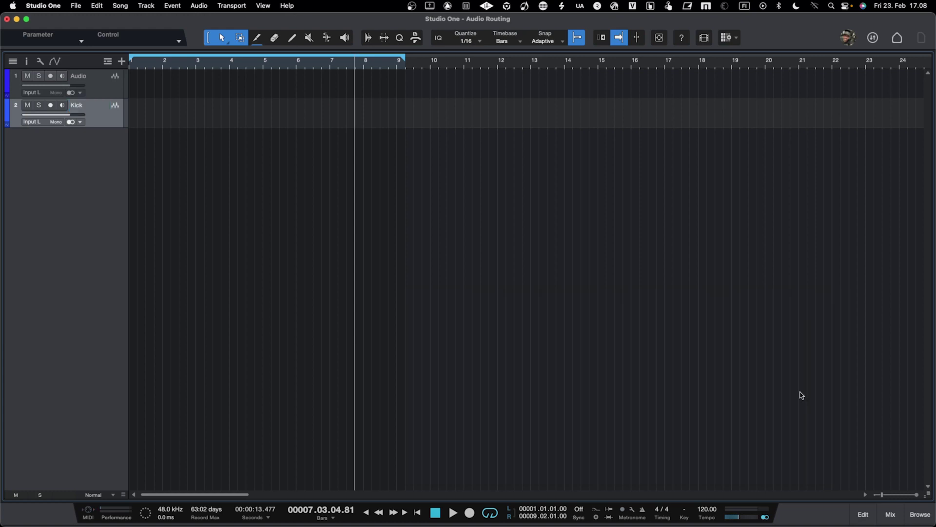
Step: Show the mixing console and place the ESW Smores Kit 03 Demo clip on the Audio track, starting at bar 1
key("F3")
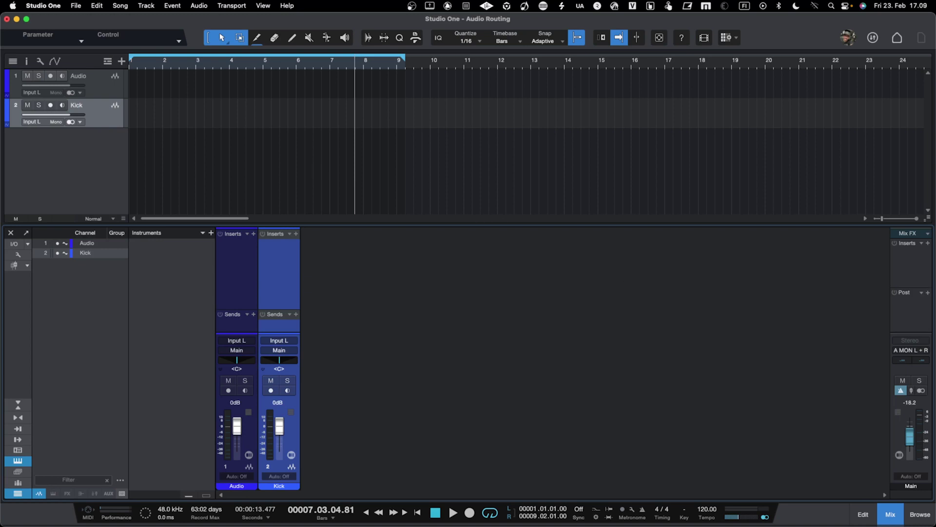
left_click_drag(183, 45, 177, 74)
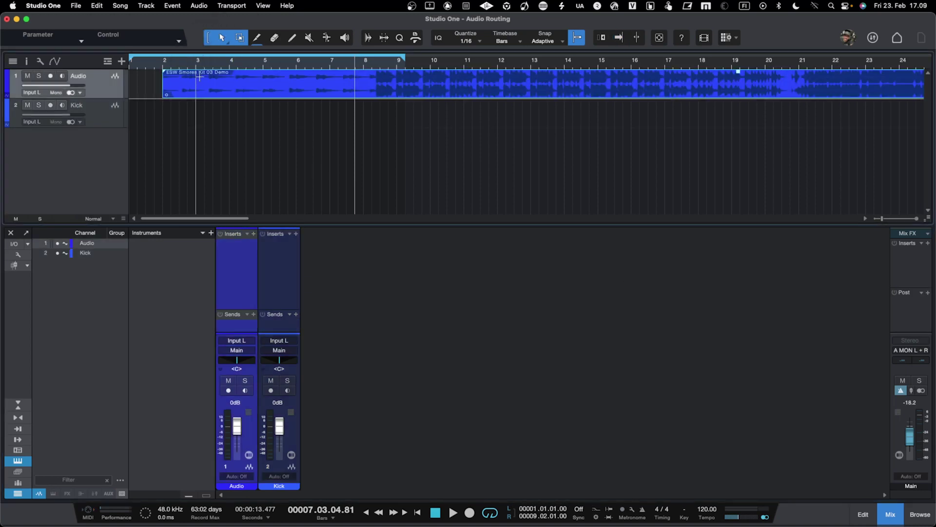
left_click_drag(254, 94, 214, 94)
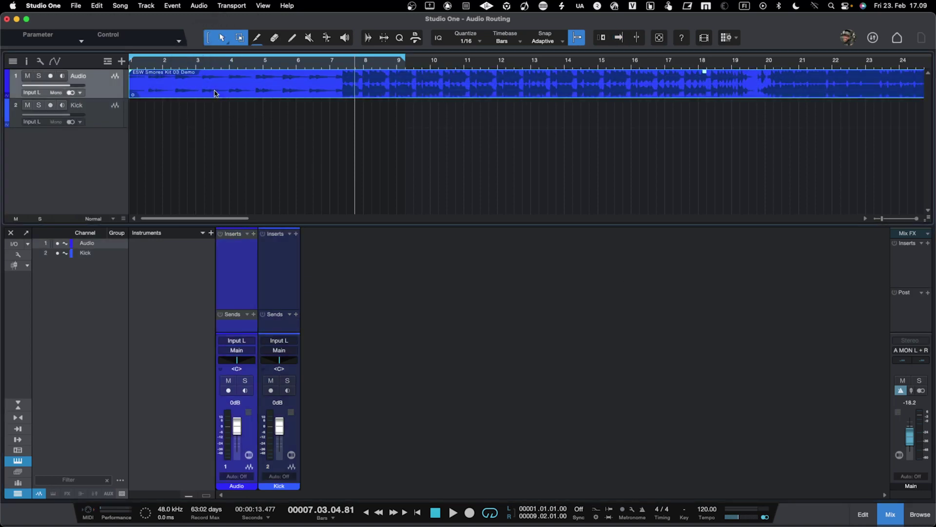
Step: Audition the clip with autoscroll turned on, and enlarge the Sends area of the console channels
key("f")
key("space")
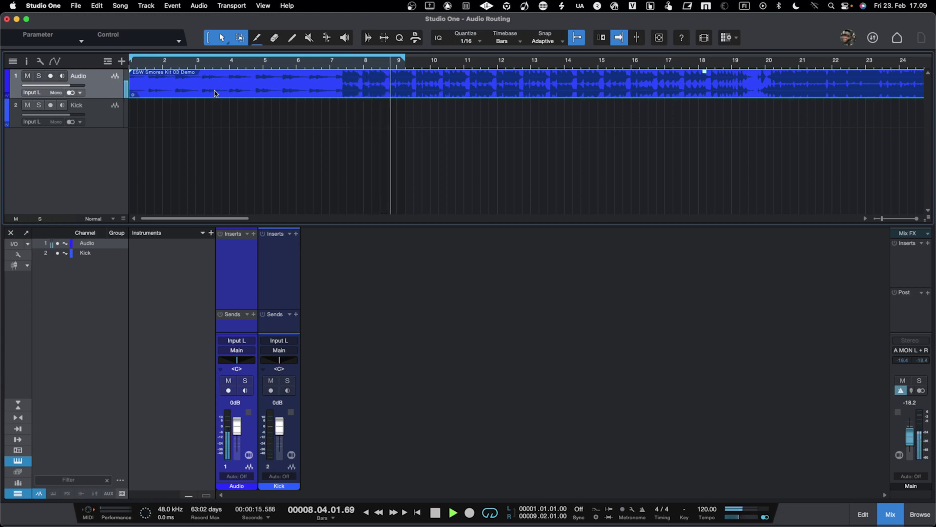
key("space")
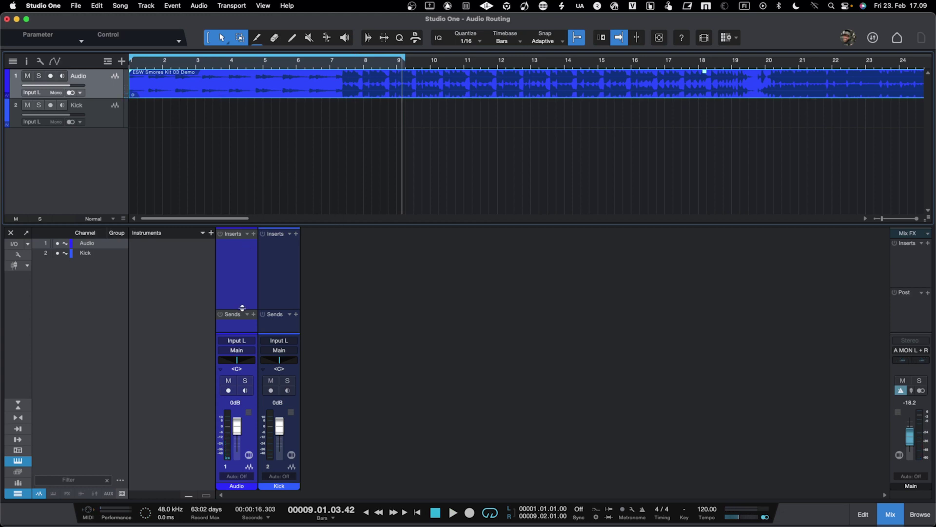
left_click_drag(242, 309, 242, 281)
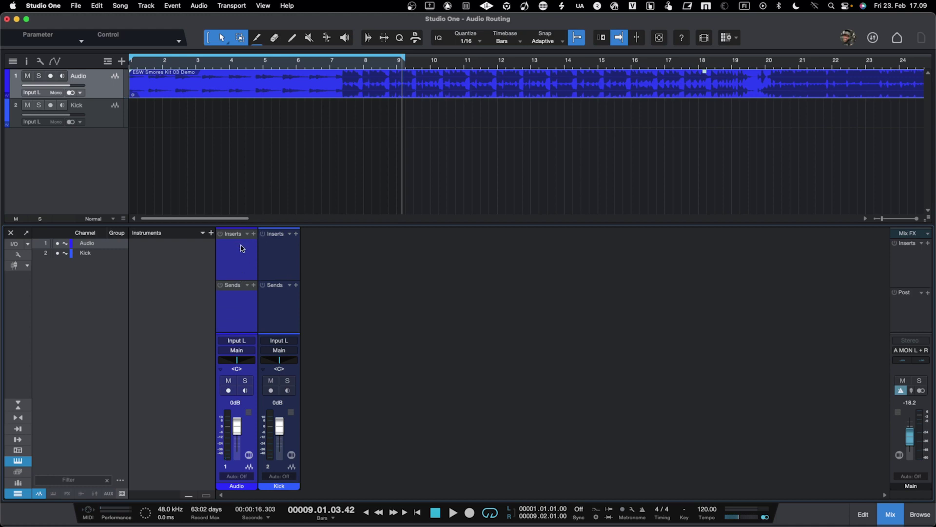
Step: Insert the BABY Audio I Heart NY compressor on the Audio channel and remove it again
left_click(253, 237)
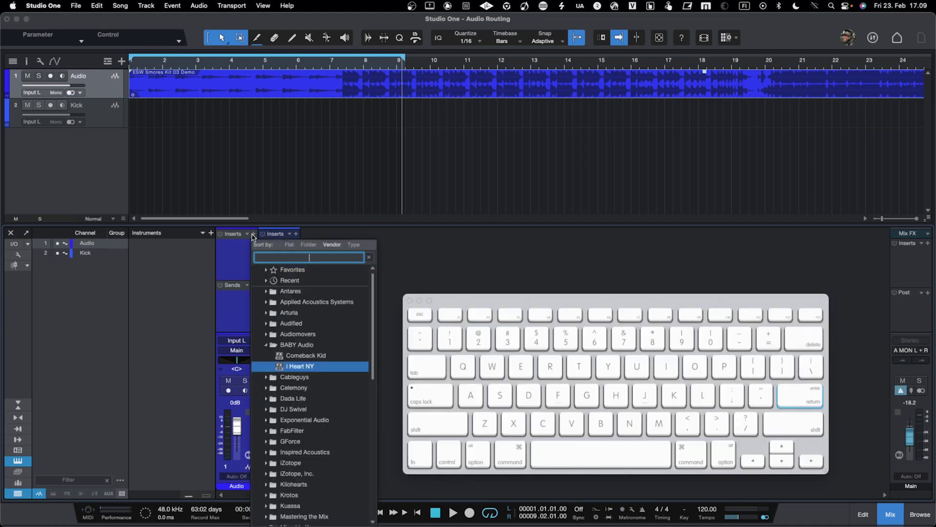
left_click(300, 365)
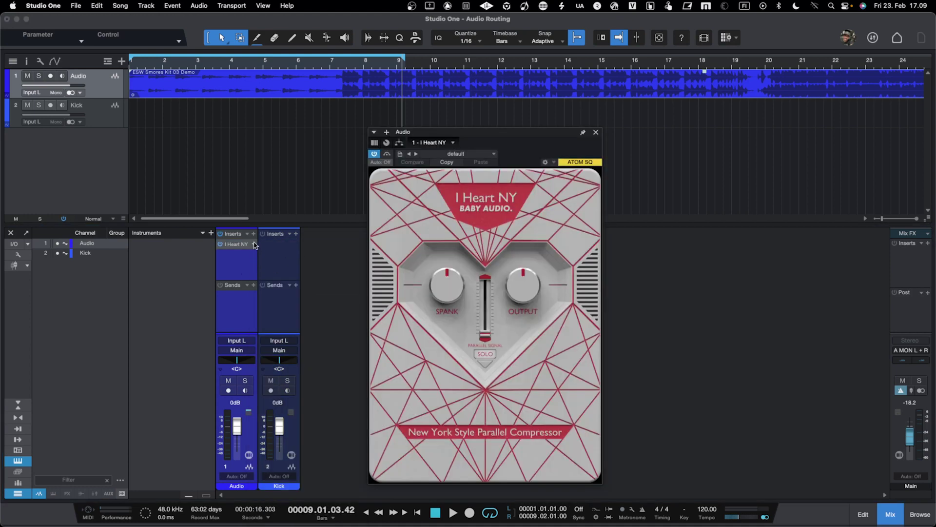
right_click(242, 247)
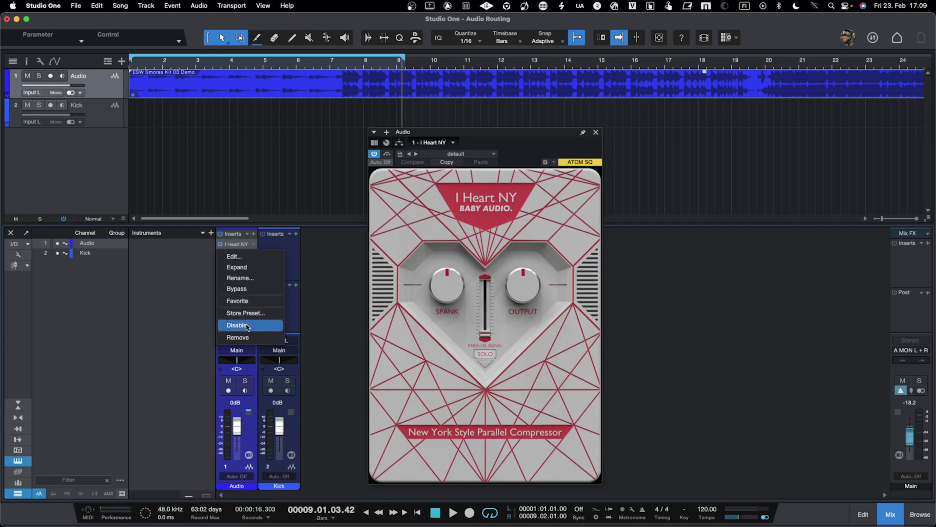
left_click(252, 339)
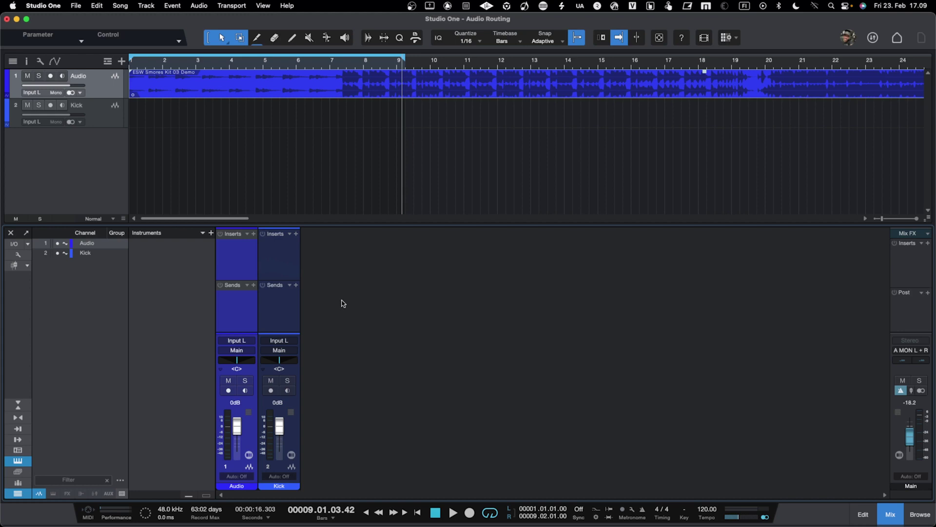
Step: Add ValhallaVintageVerb from the effects browser as a send on the Audio channel, and close its plug-in window
key("F5")
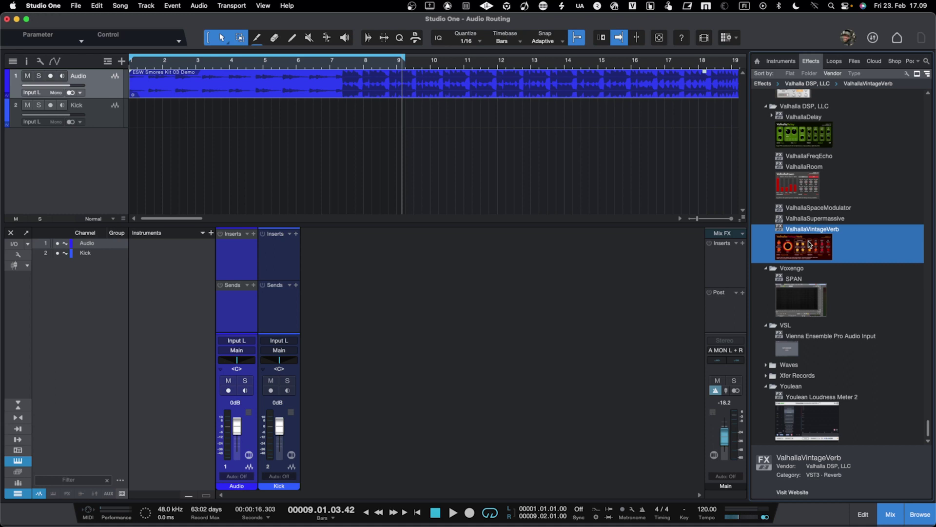
left_click_drag(808, 243, 237, 304)
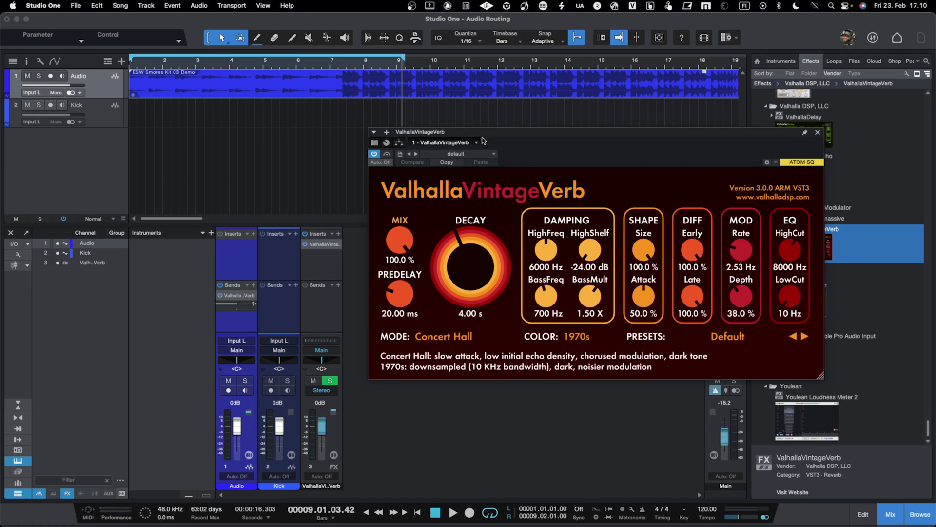
left_click(818, 132)
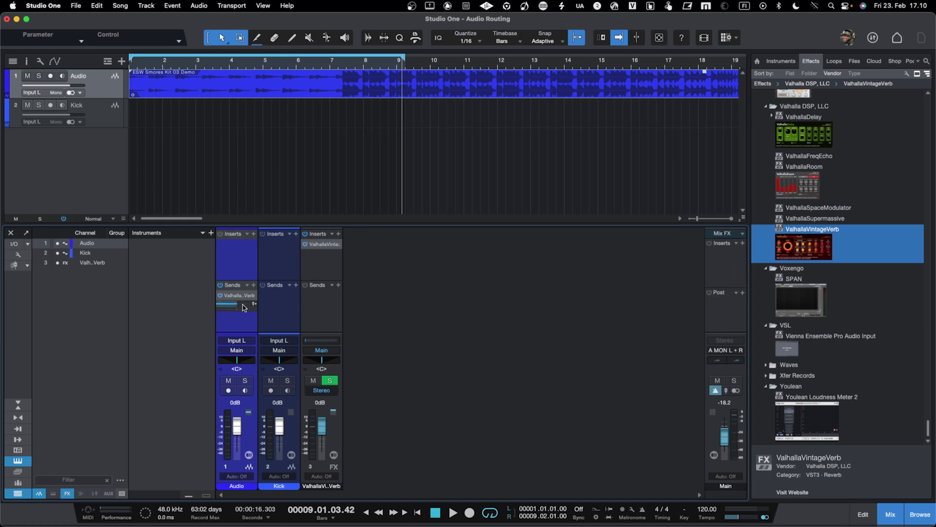
Step: Start playback and raise the Audio channel's reverb send level to about +4.3 dB
mouse_move(243, 307)
key("space")
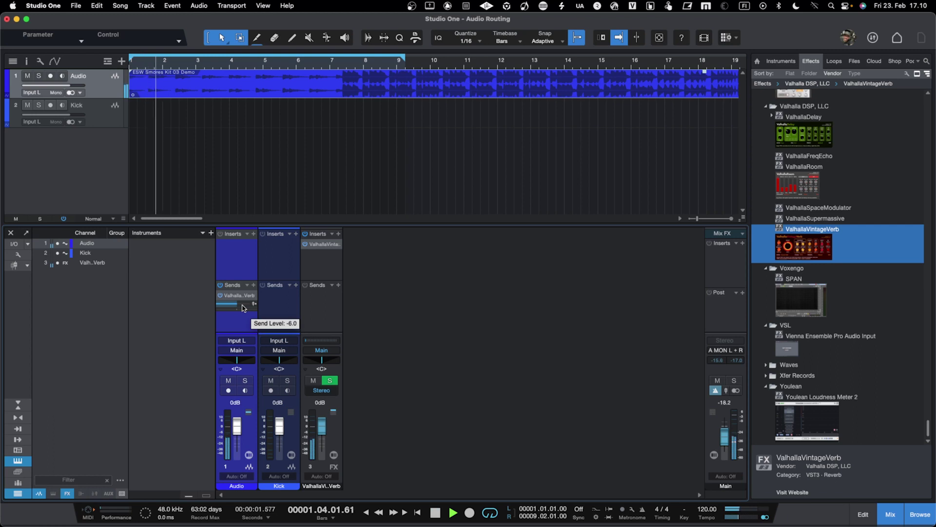
left_click_drag(243, 308, 248, 307)
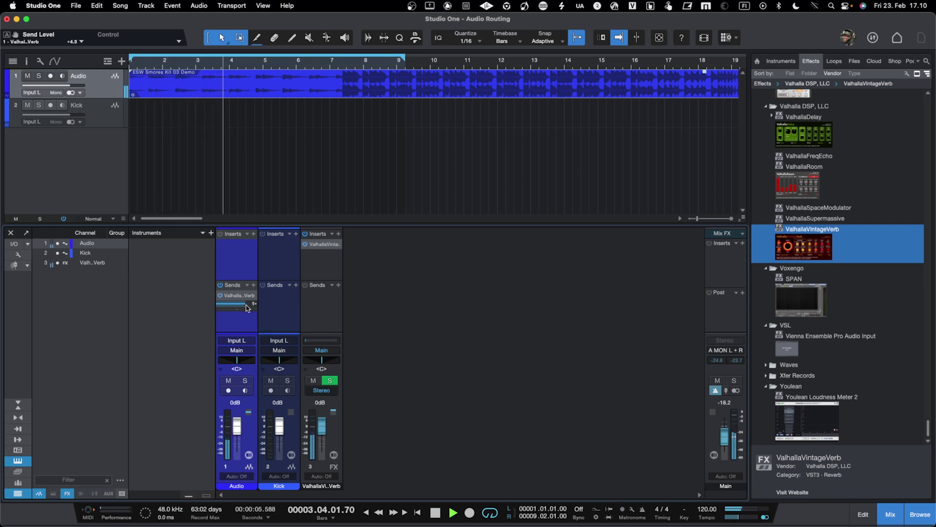
Step: Compare the sound by muting and unmuting the reverb FX channel, and stop playback
left_click(314, 381)
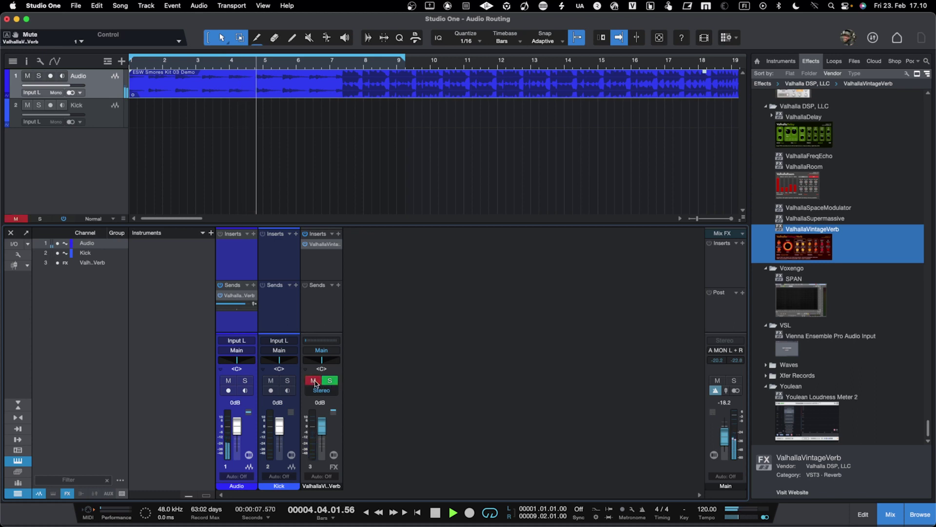
left_click(313, 381)
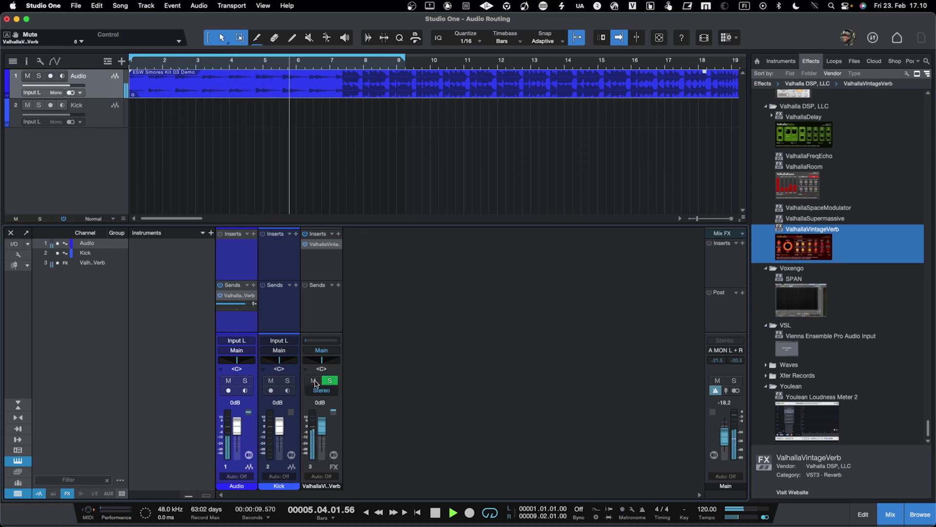
key("space")
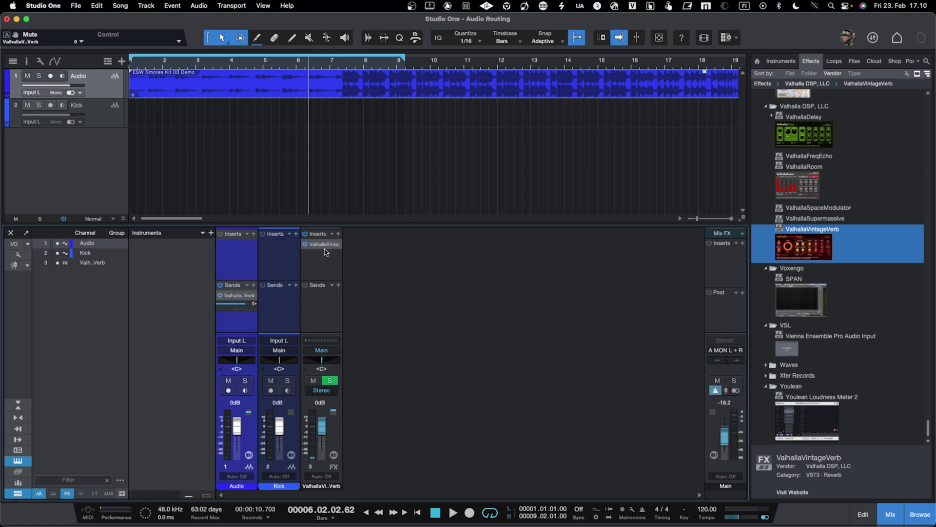
Step: Expand the Audio channel's reverb send controls and set the send level to +10.0 dB
left_click(241, 309)
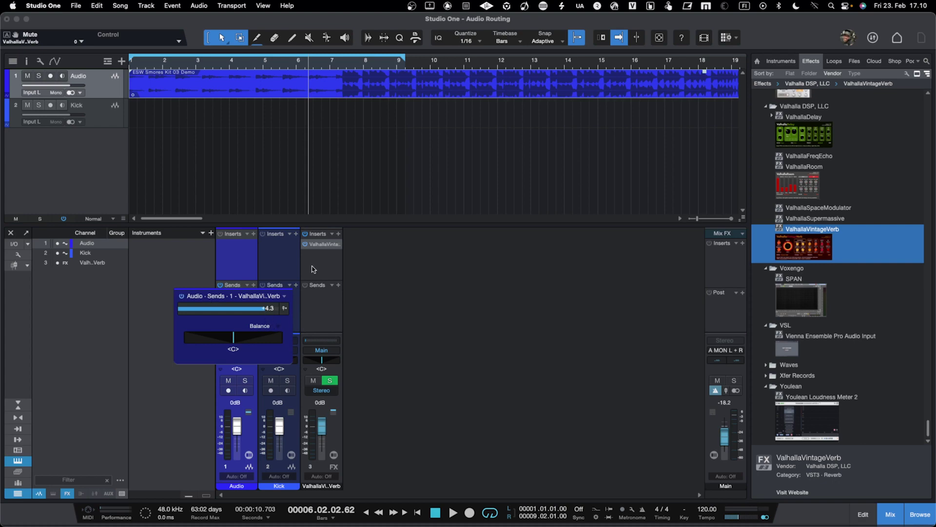
left_click(367, 282)
left_click(242, 308)
left_click_drag(242, 308, 276, 308)
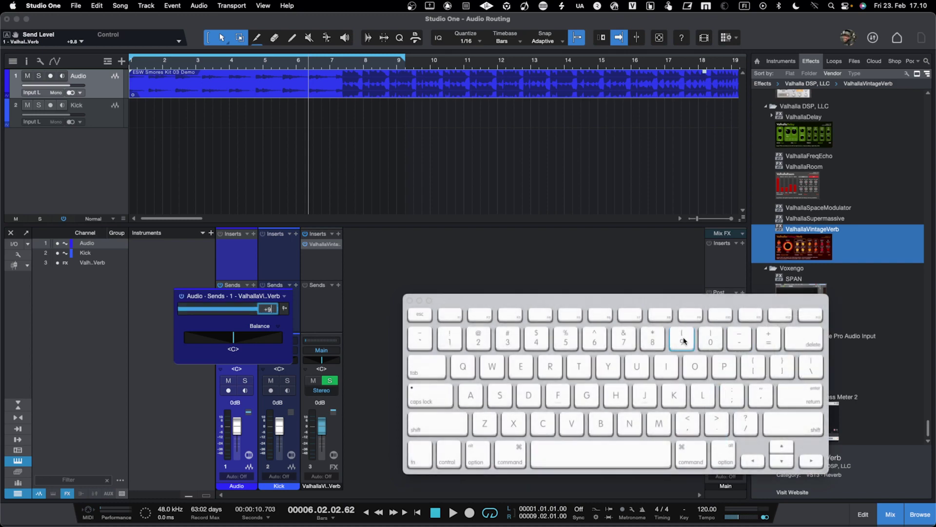
left_click(807, 396)
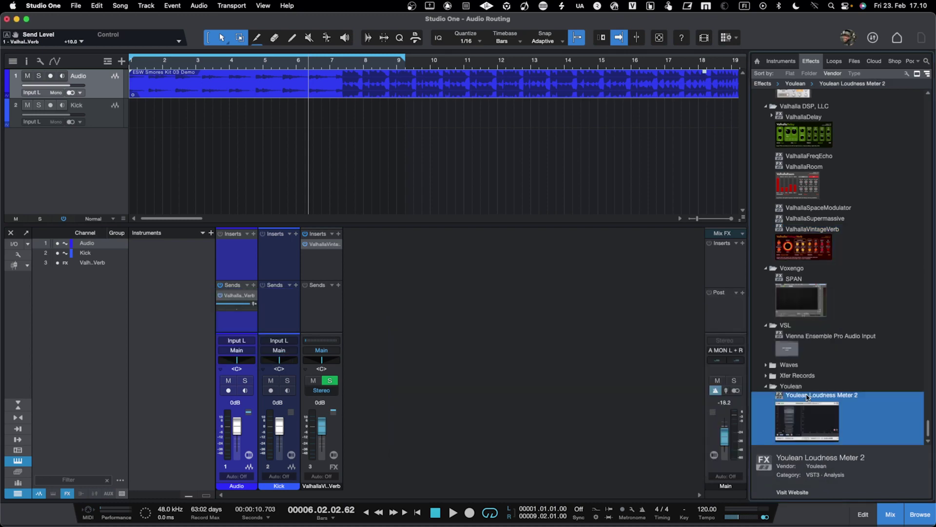
Step: Lower the Audio channel's reverb send level to about -4.4 dB and close the expanded send controls
left_click(239, 304)
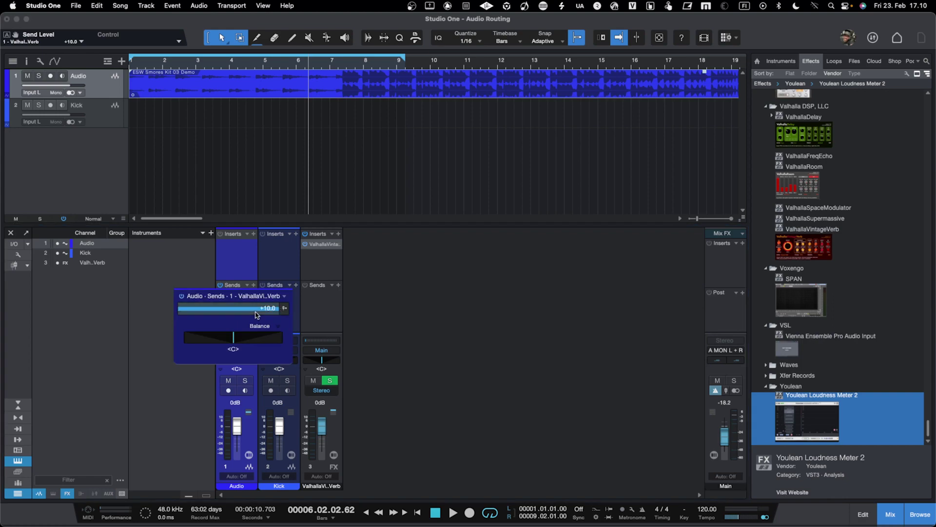
left_click_drag(268, 312, 237, 312)
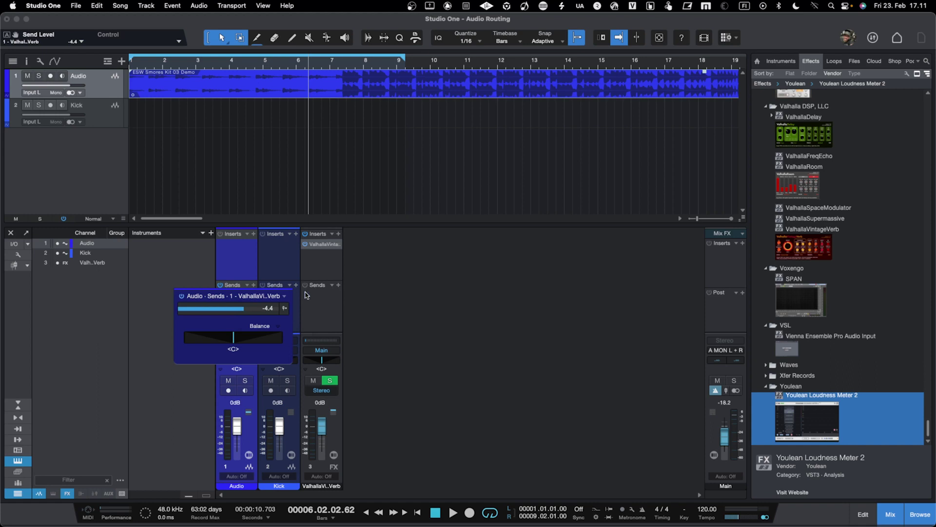
left_click(288, 261)
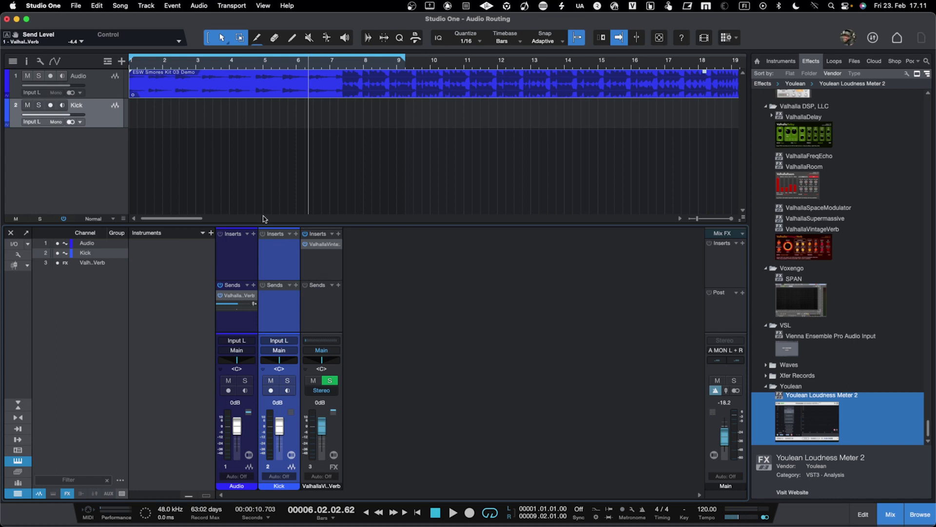
Step: Pack the Audio and Kick tracks into a folder track and leave the folder expanded
left_click(109, 84)
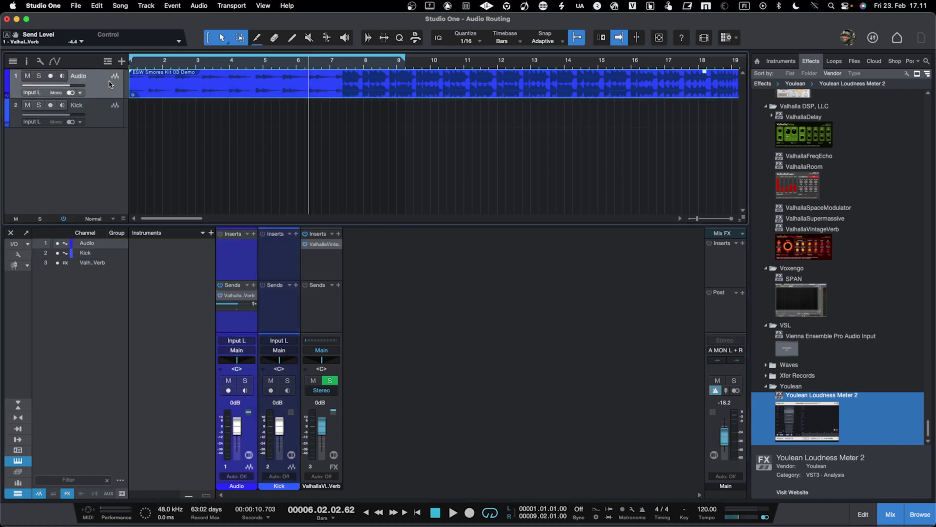
left_click(110, 113, "shift")
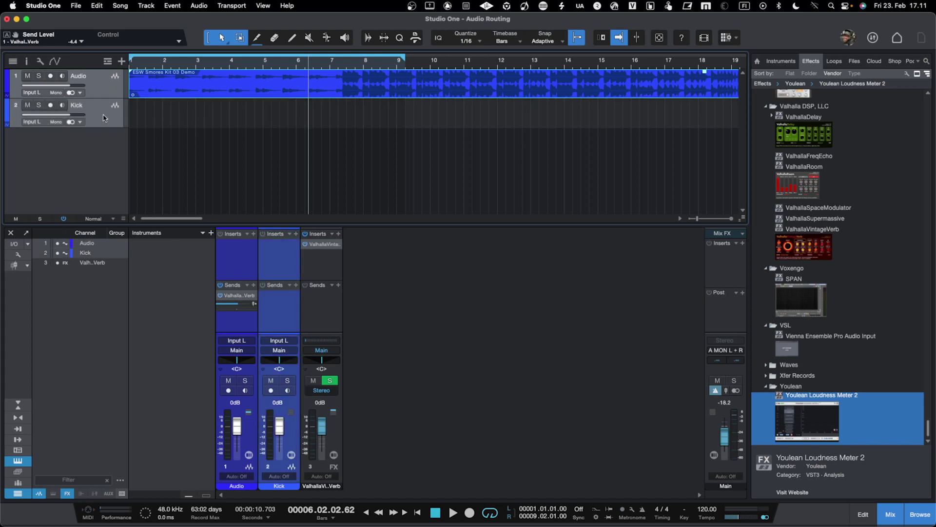
right_click(104, 118)
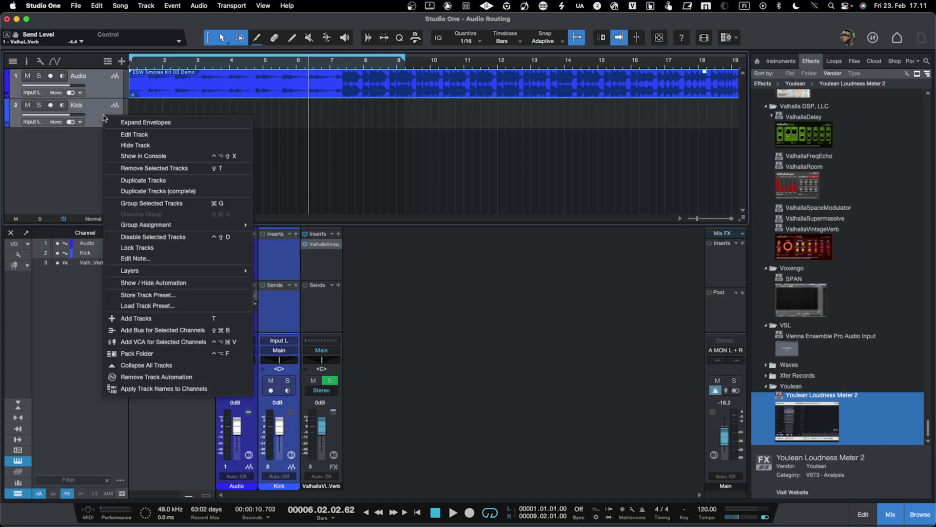
left_click(166, 357)
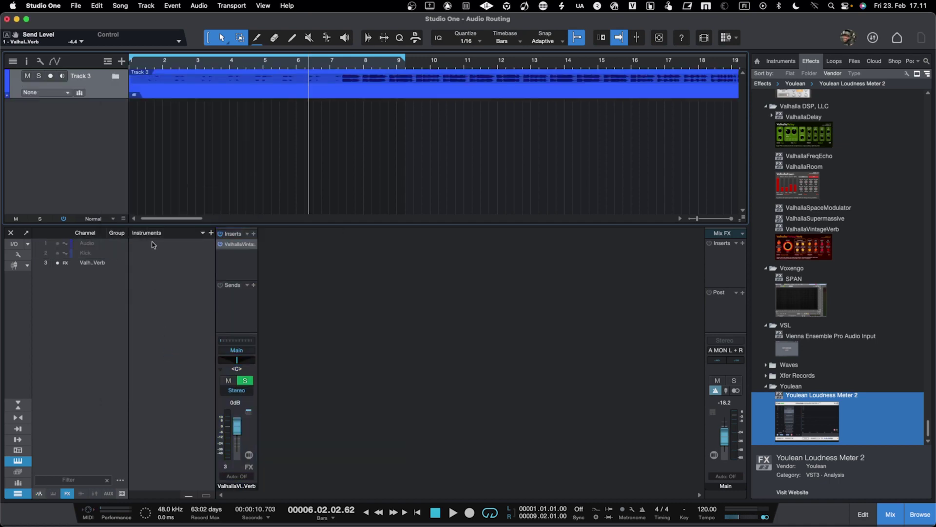
left_click(116, 77)
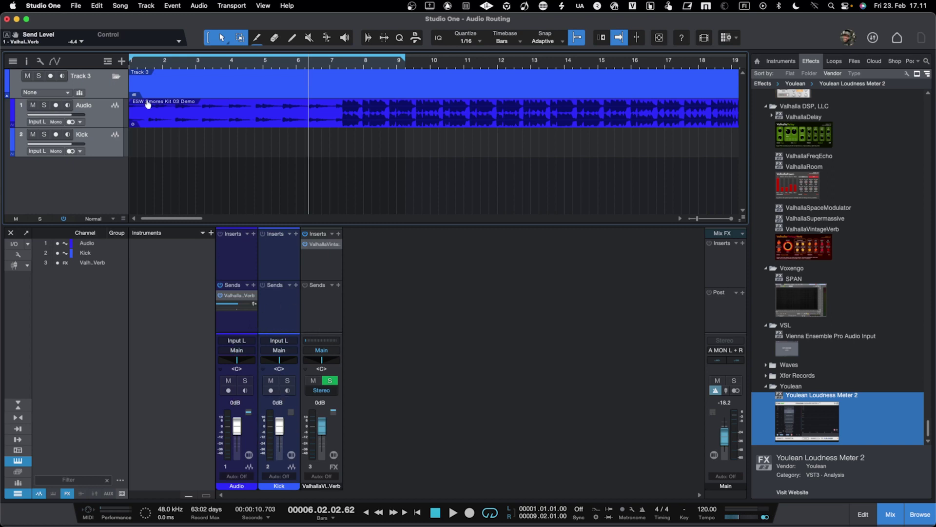
left_click(115, 77)
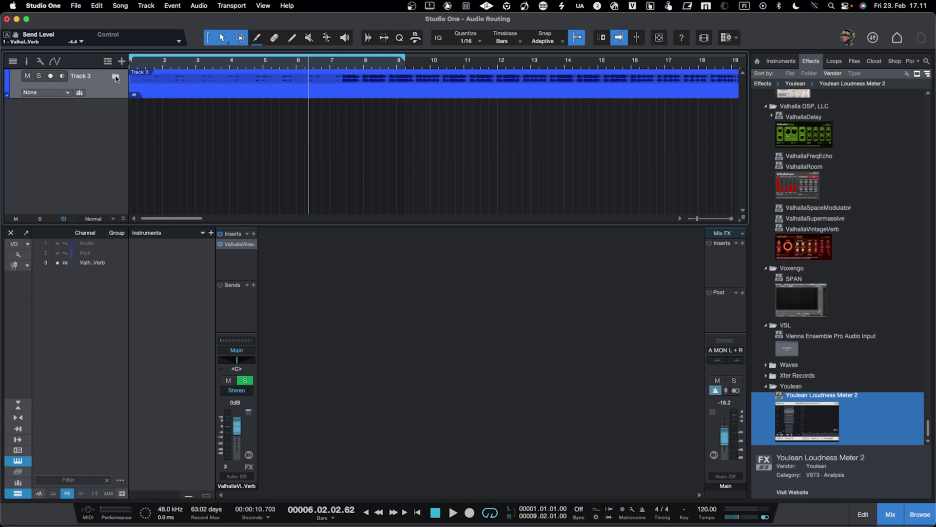
left_click(116, 77)
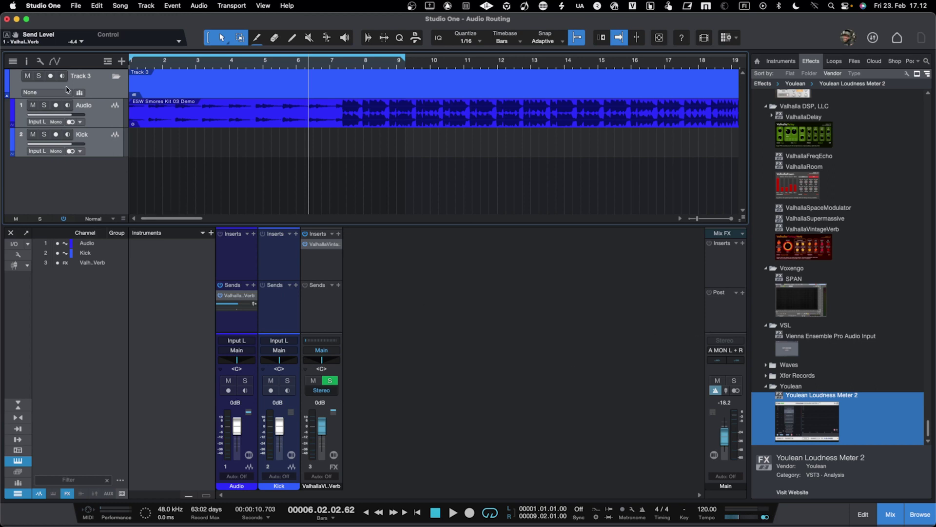
Step: Add a bus channel for the folder track and rename it BUS
left_click(67, 94)
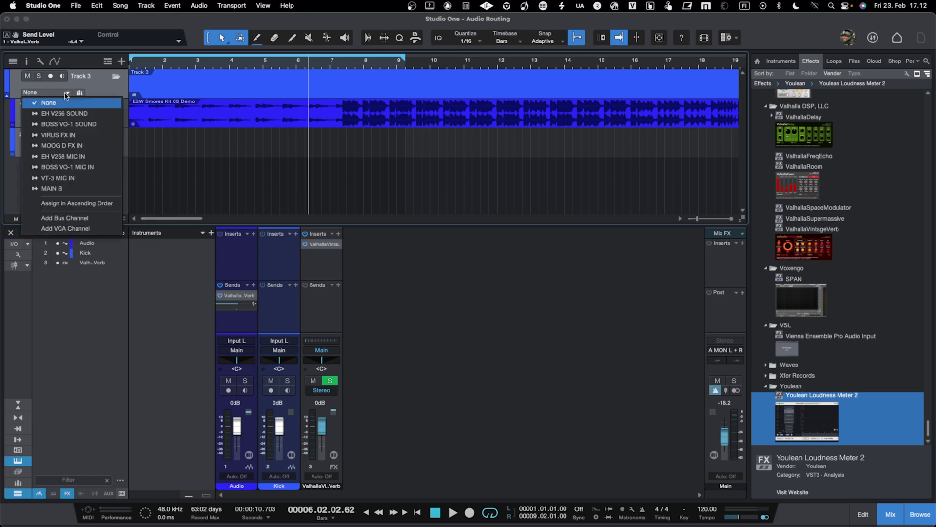
left_click(83, 219)
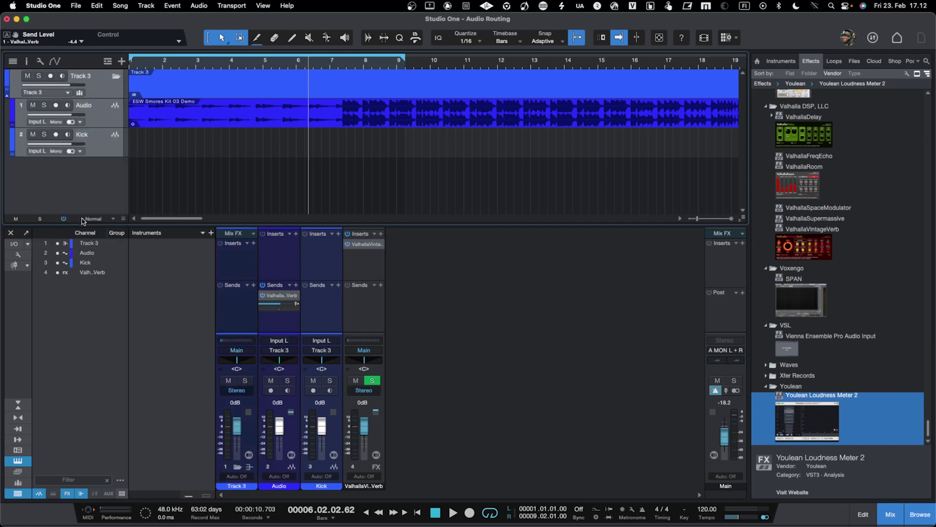
double_click(235, 487)
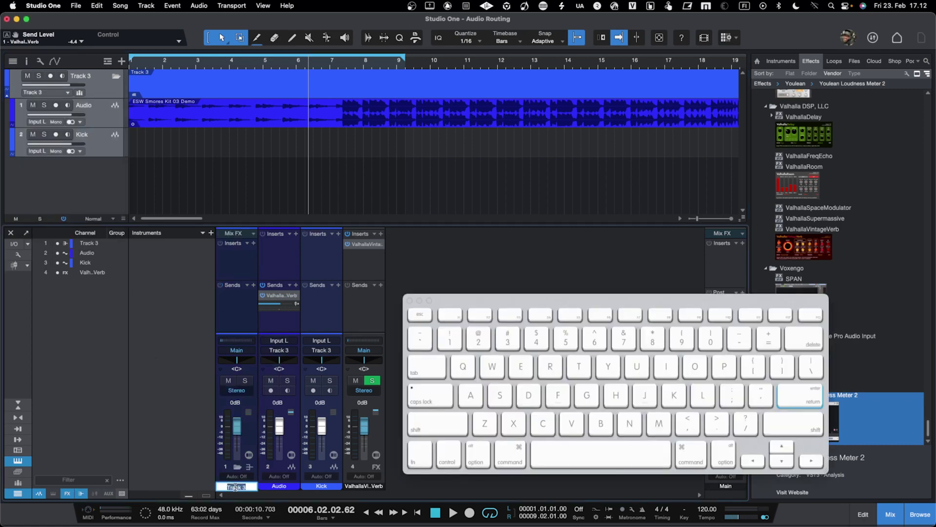
left_click(602, 426)
left_click(636, 366, "shift")
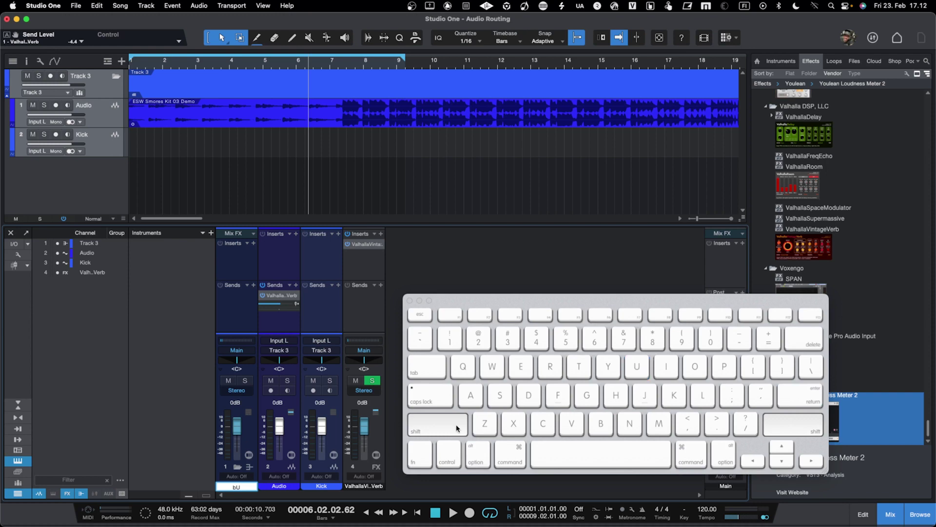
left_click(809, 338)
left_click(813, 338)
left_click(453, 431)
left_click(601, 423)
left_click(637, 366)
left_click(500, 398)
left_click(805, 393)
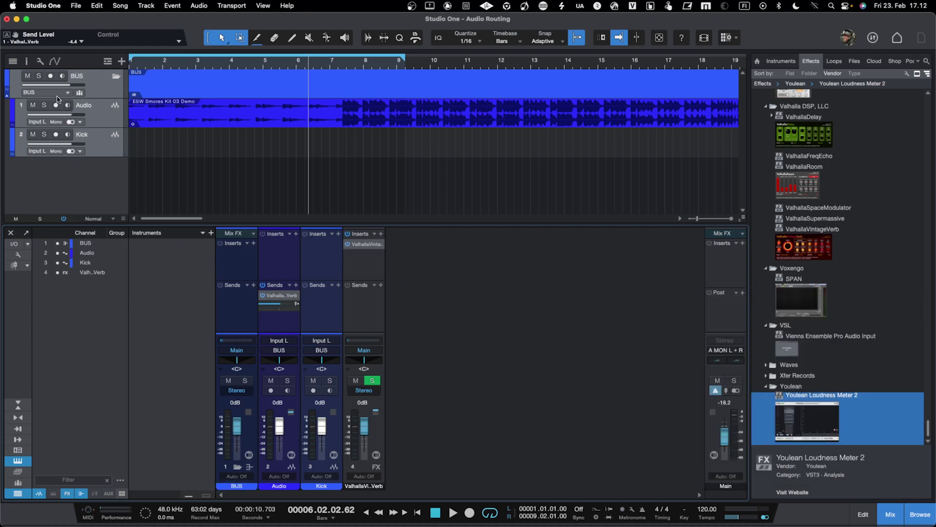
Step: Check the BUS folder track's available commands and play the song briefly through the bus
right_click(58, 94)
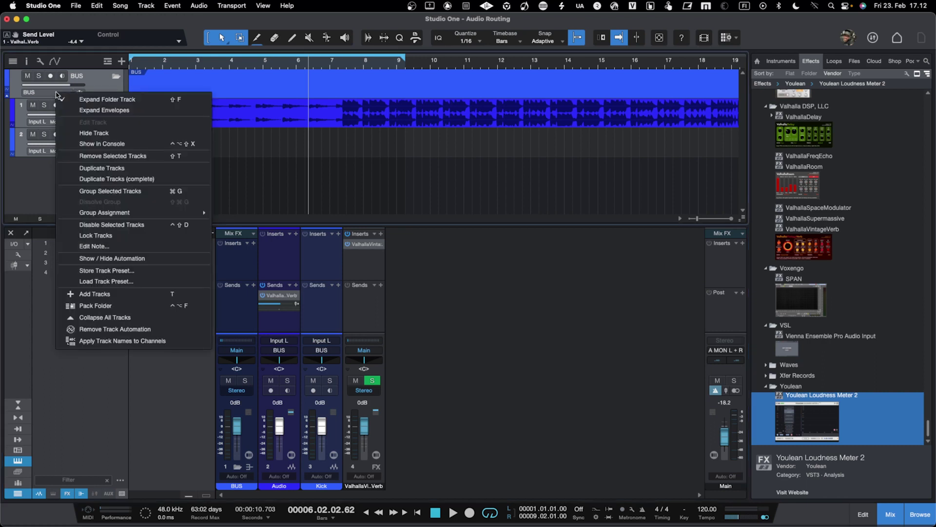
left_click(103, 83)
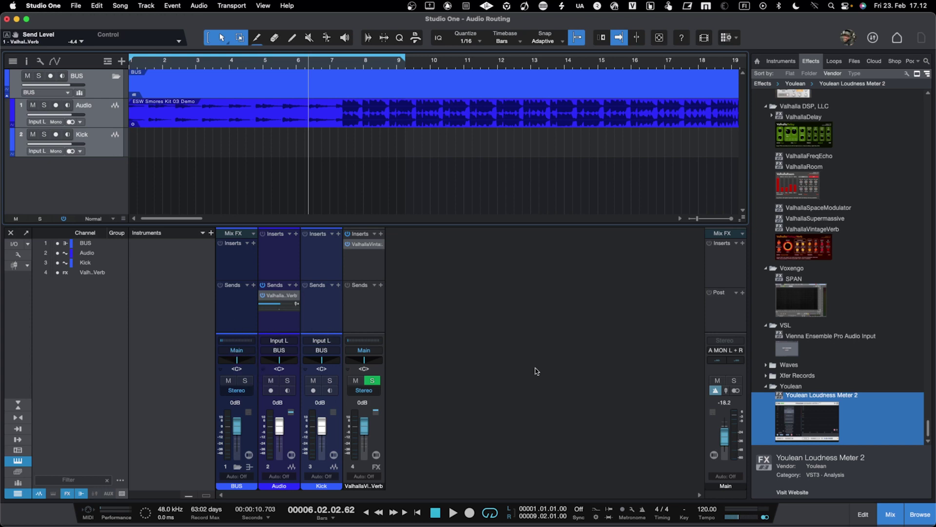
key("space")
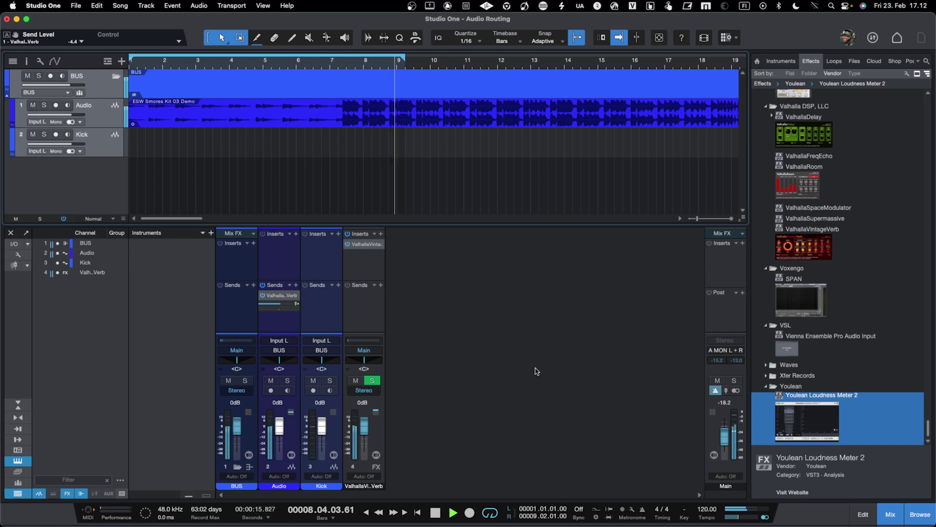
key("space")
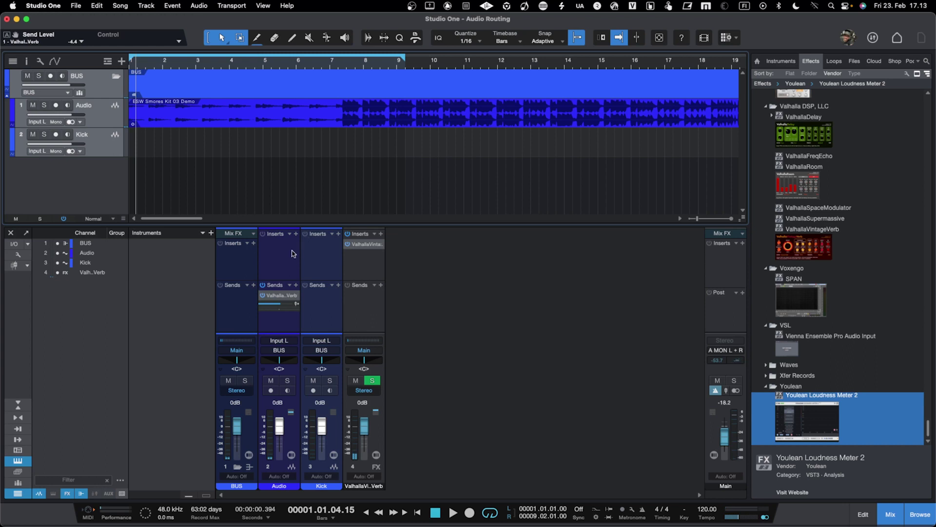
Step: Remove the reverb send from the Audio channel and add ValhallaVintageVerb as an insert there
right_click(291, 296)
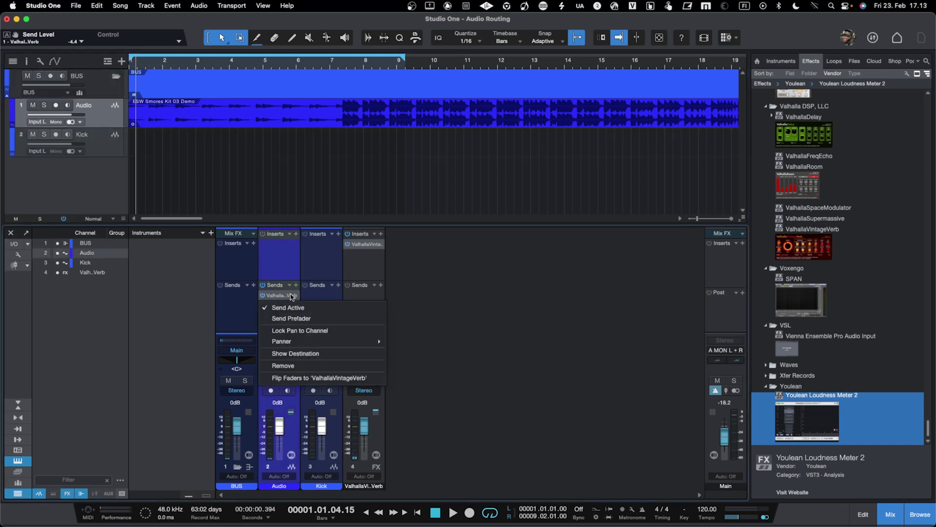
left_click(299, 366)
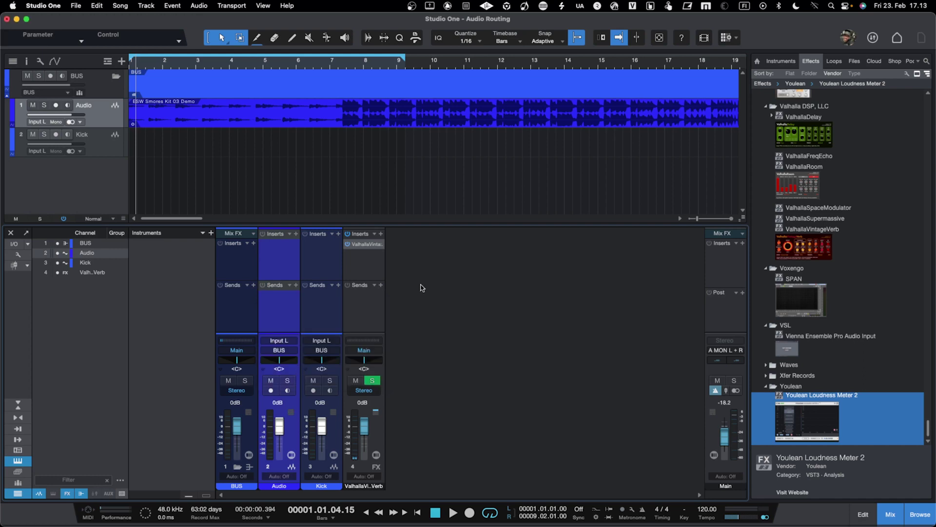
left_click_drag(297, 280, 302, 303)
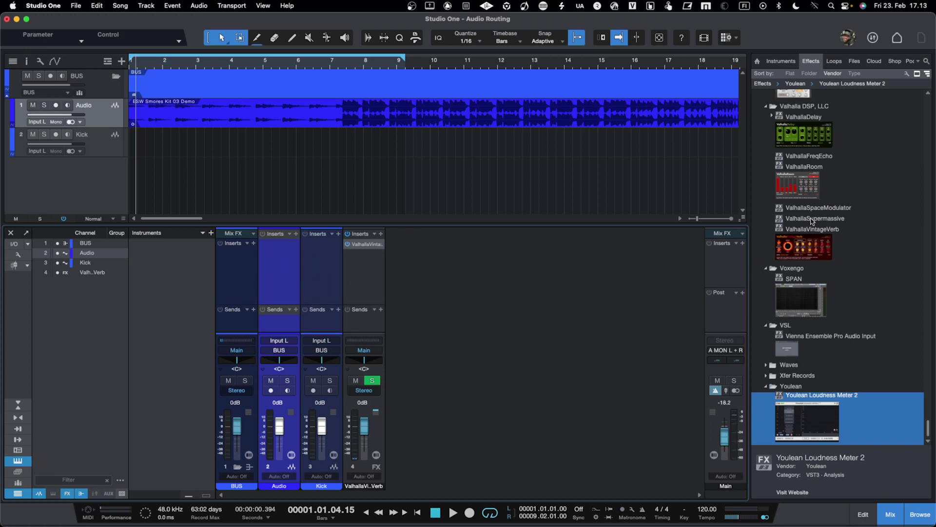
left_click_drag(812, 229, 284, 246)
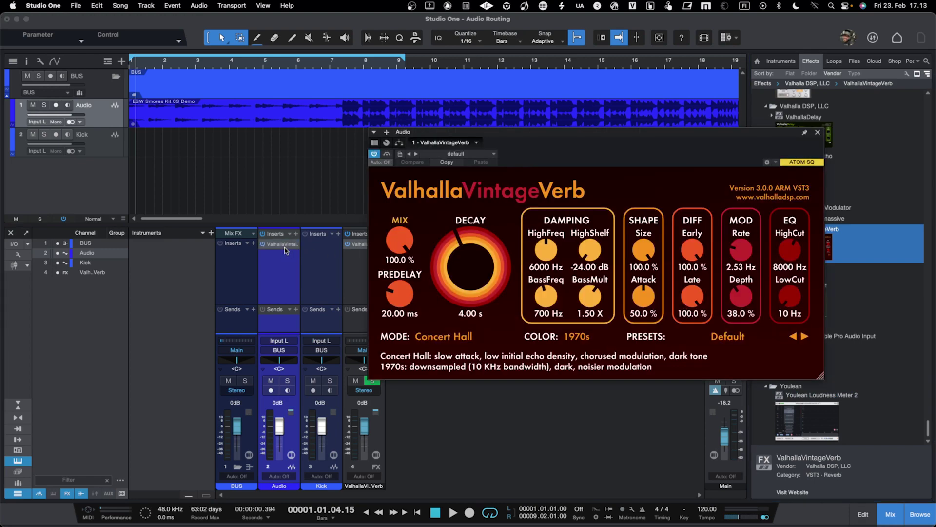
Step: Add a Splitter ahead of ValhallaVintageVerb in the Audio channel's insert routing
left_click(399, 143)
left_click_drag(489, 132, 394, 131)
left_click_drag(499, 159, 414, 179)
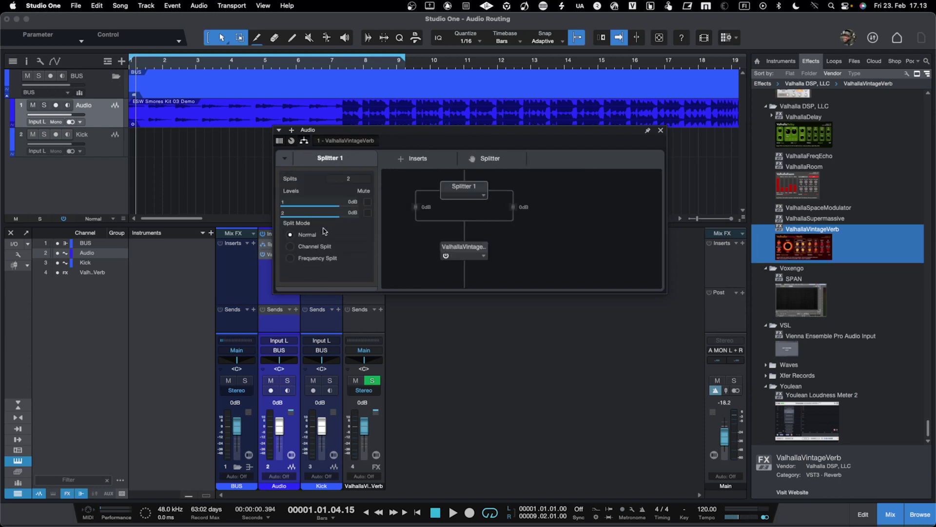
left_click_drag(358, 132, 409, 132)
Step: Move ValhallaVintageVerb onto the second branch of Splitter 1 in the Audio channel's routing
left_click(282, 243)
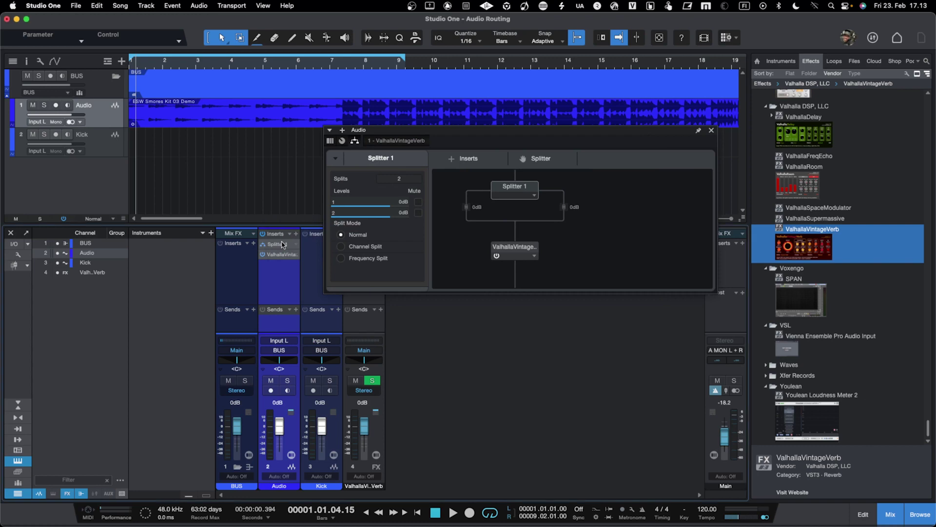
left_click(283, 245)
left_click(283, 245)
left_click_drag(521, 250, 581, 208)
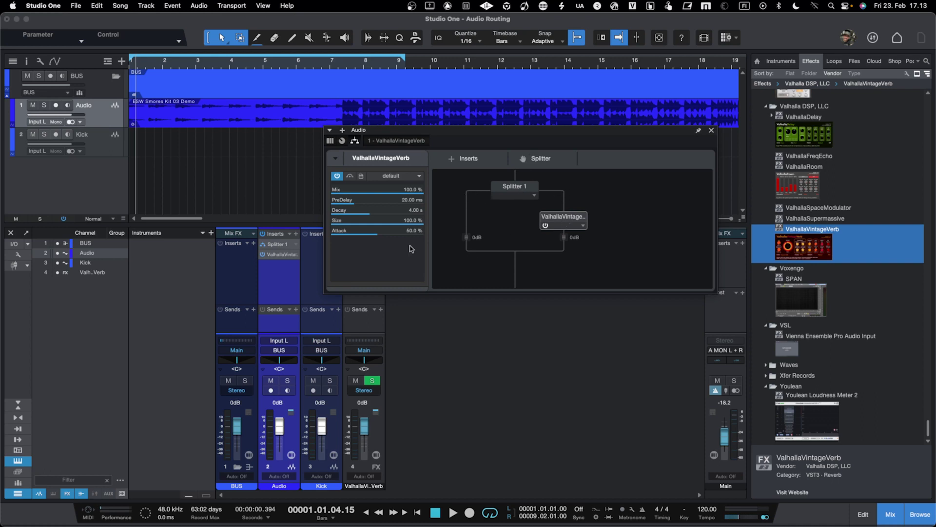
Step: Examine the ValhallaVintageVerb insert's parameters and plug-in editor, and return to the Audio channel's routing view
left_click(282, 254)
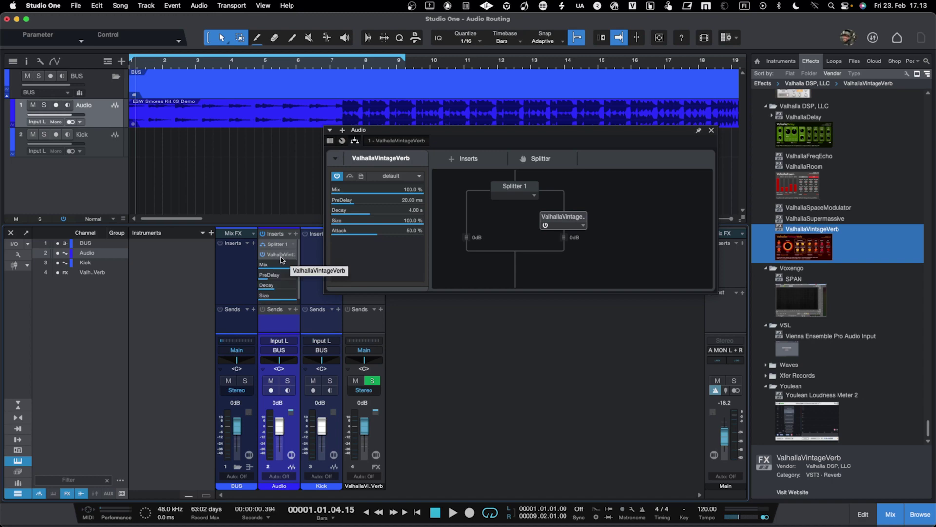
left_click(285, 257)
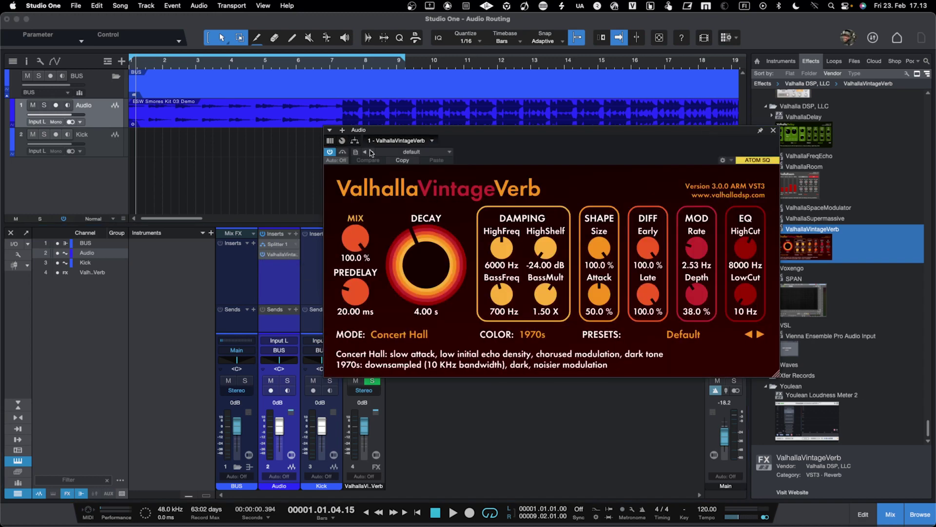
left_click(355, 141)
left_click(391, 140)
left_click(355, 141)
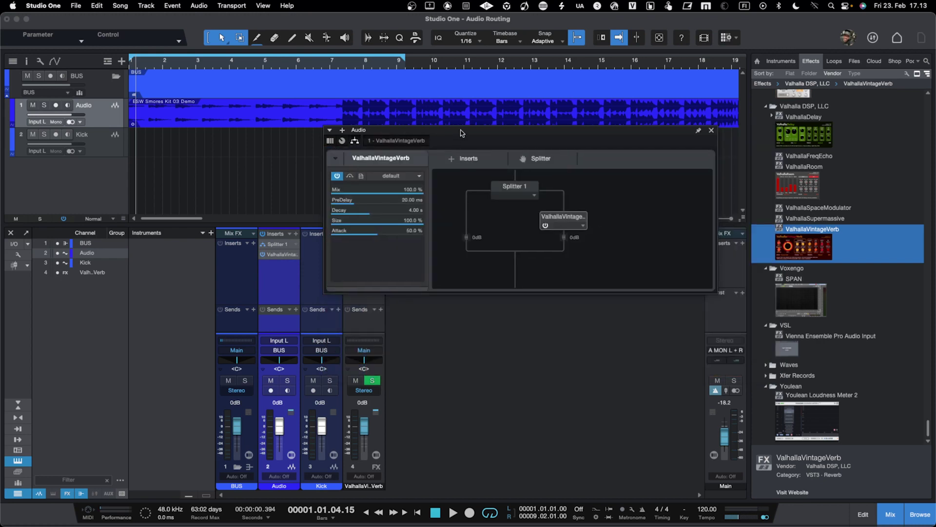
left_click_drag(462, 132, 466, 131)
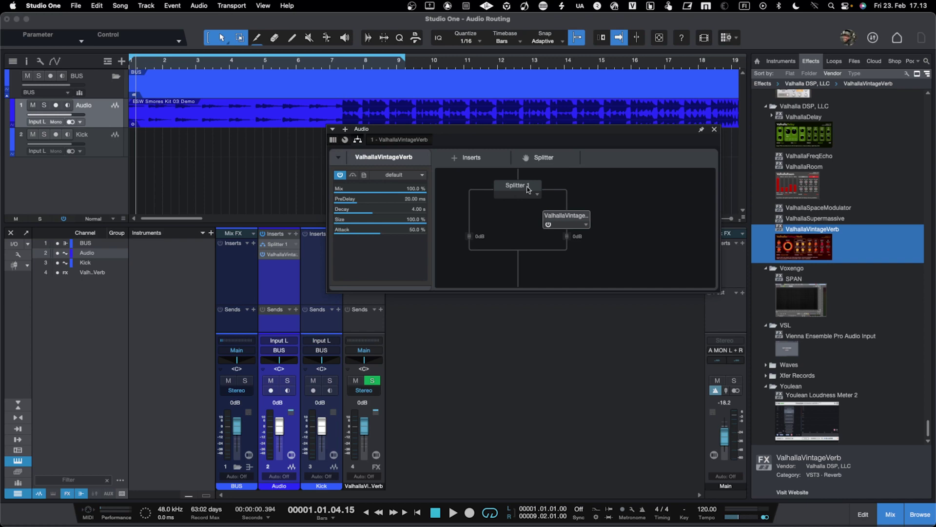
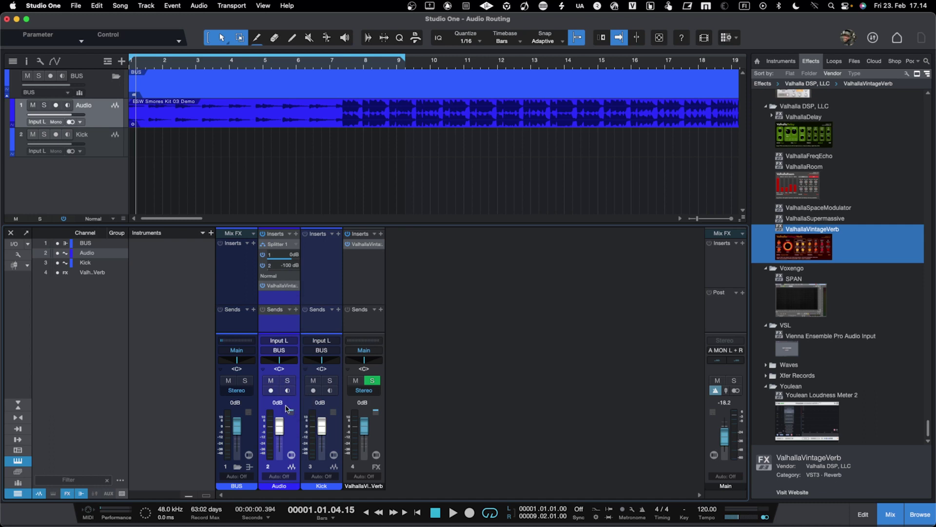
Step: Raise the level of Splitter 1's second branch to about -0.8 dB during playback, and stop playback
key("space")
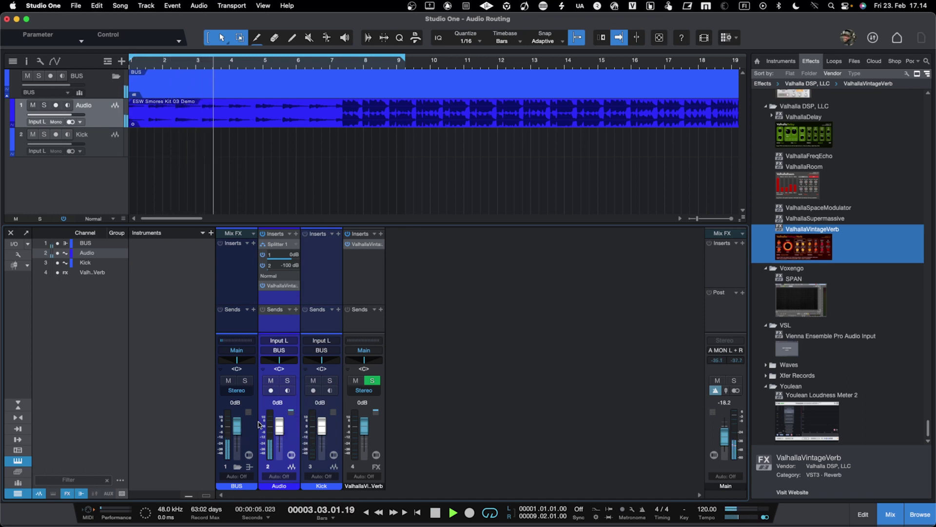
left_click_drag(281, 267, 292, 271)
key("space")
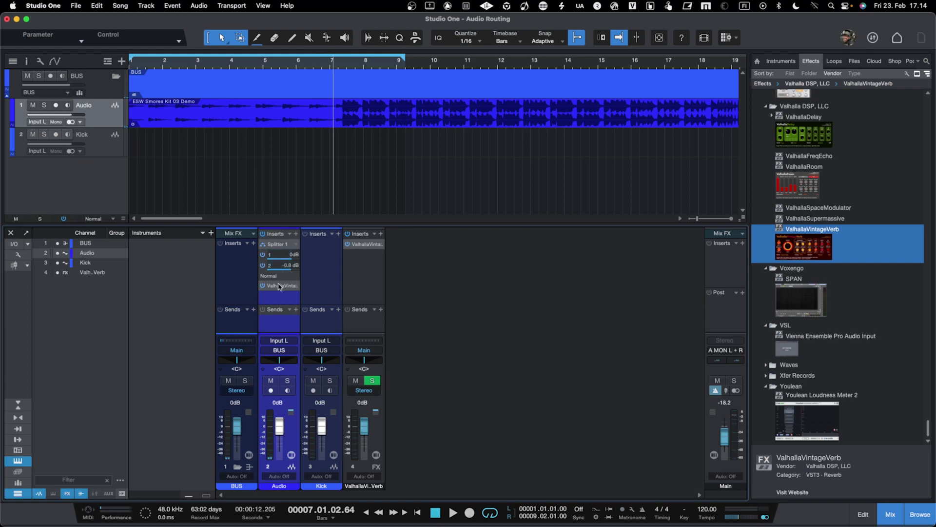
Step: Open the Audio channel's Splitter 1 settings and set the level of split 2 to 0 dB
left_click(286, 247)
left_click(286, 246)
left_click(277, 245)
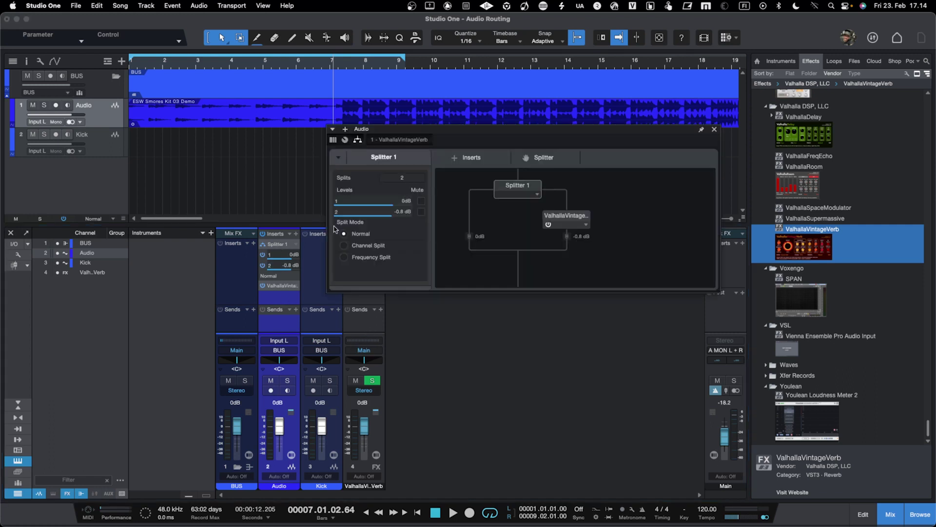
double_click(403, 212)
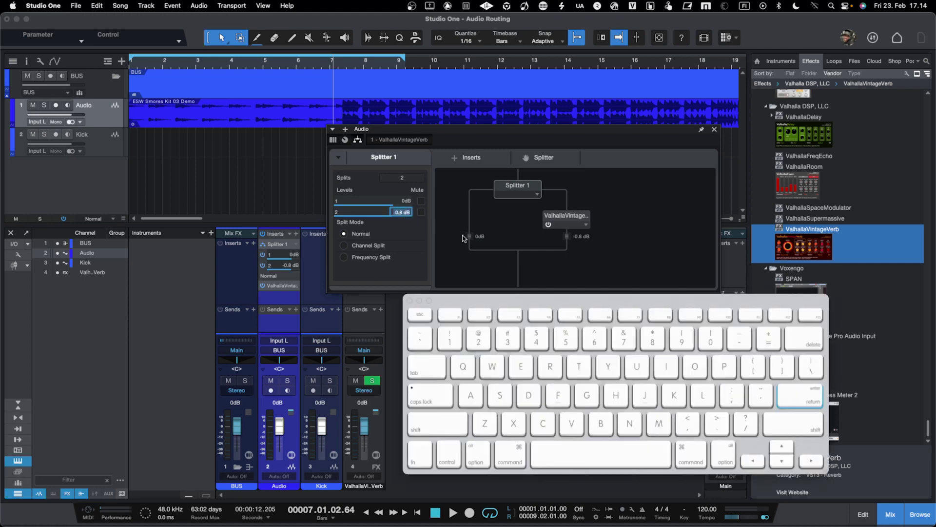
type("0")
key("Return")
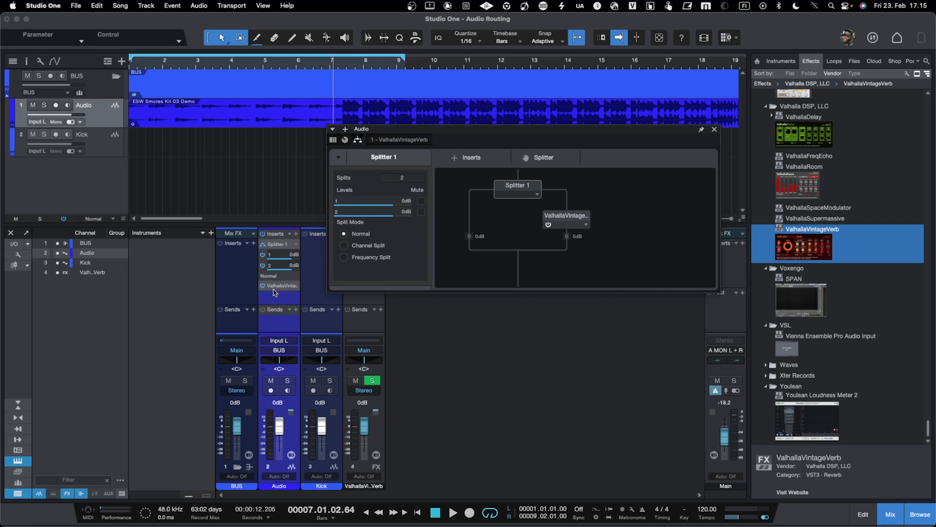
Step: Examine the Audio channel's Macro Controls and their mapping list, return to the routing view, and close the channel editor
left_click_drag(389, 132, 379, 146)
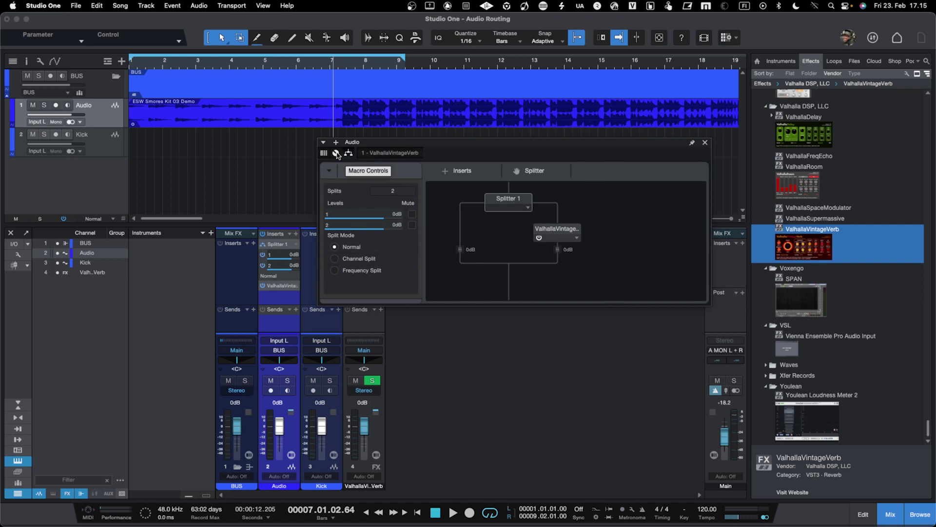
left_click(336, 154)
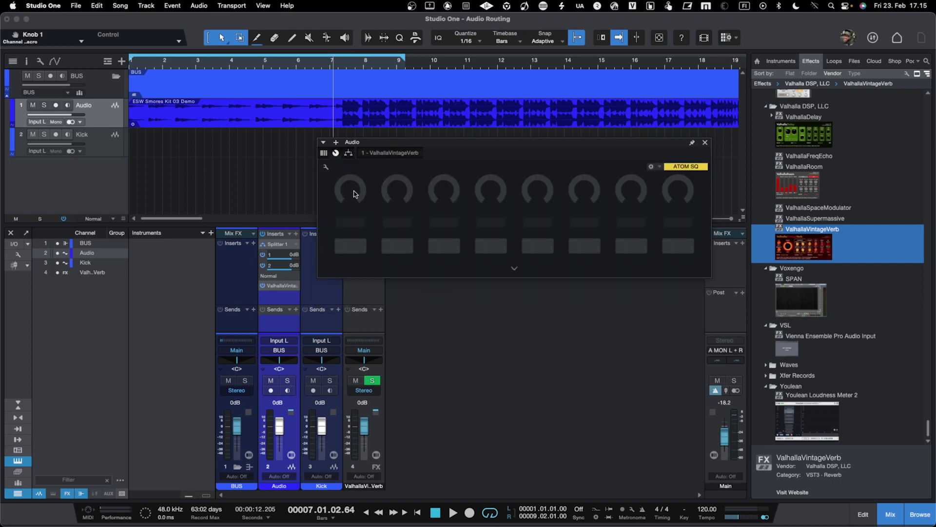
left_click(326, 167)
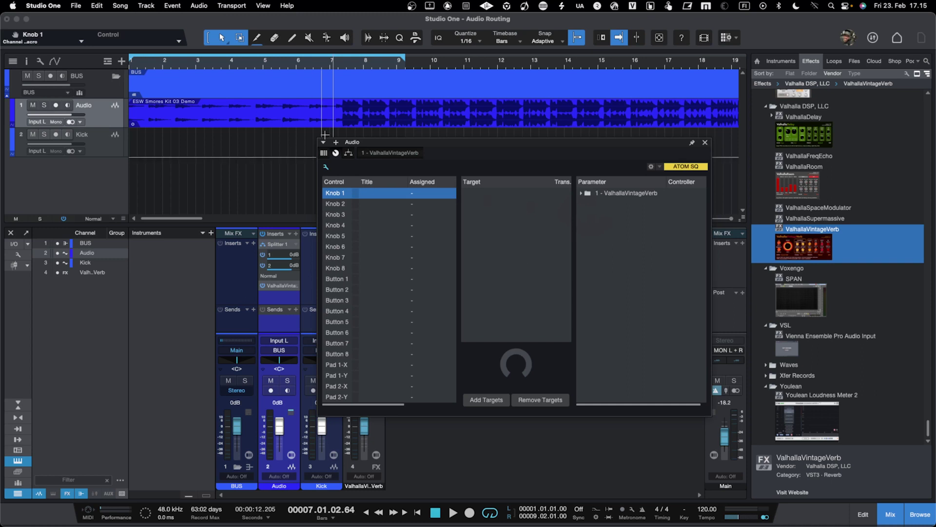
left_click(349, 154)
left_click(349, 154)
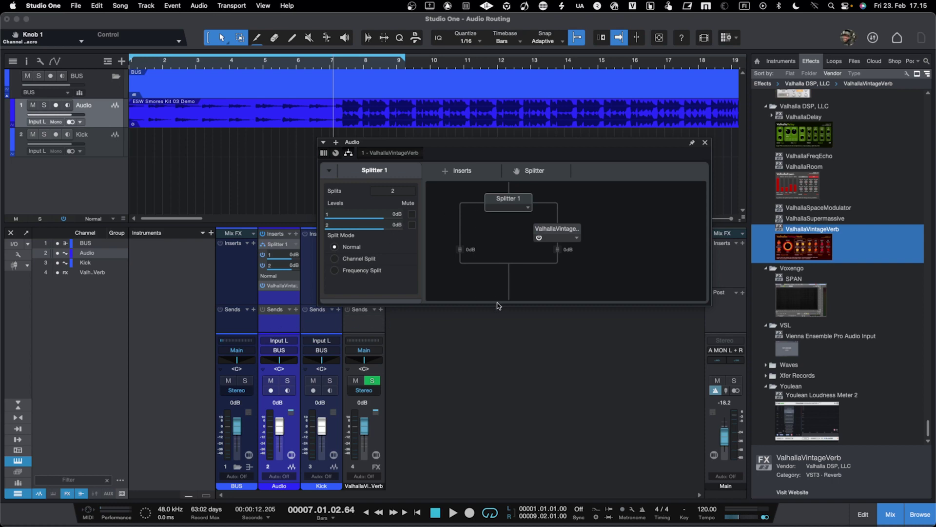
left_click(705, 144)
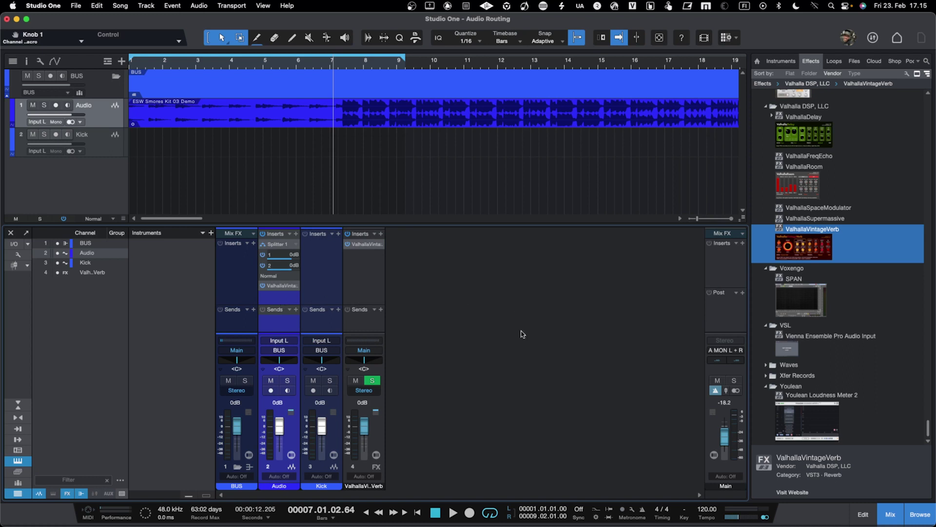
Step: Add ValhallaDelay as a send effect on the ValhallaVintageVerb channel and close its plug-in editor
left_click_drag(772, 144, 362, 321)
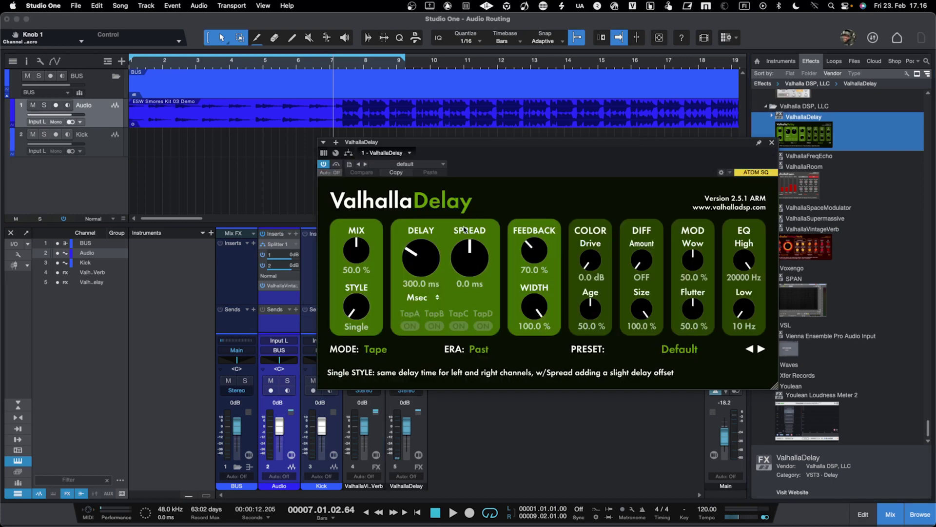
left_click(771, 143)
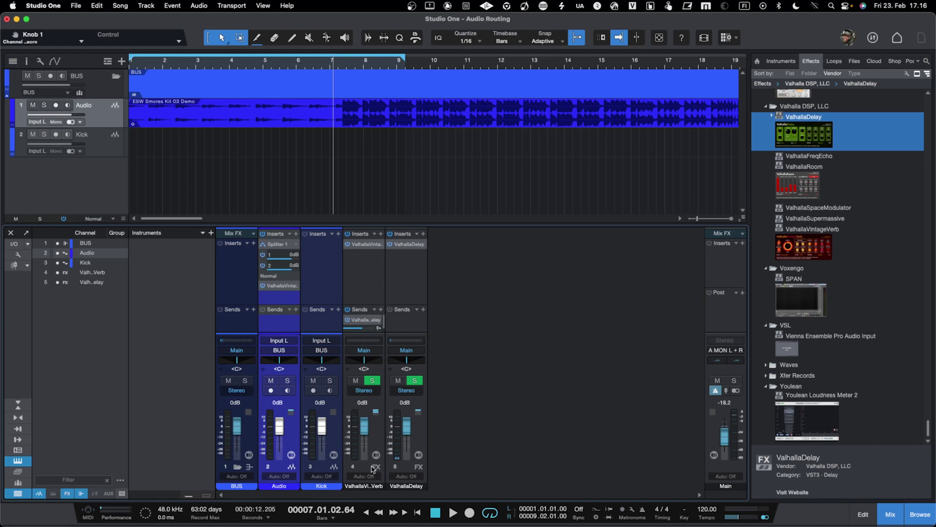
Step: Remove the ValhallaDelay send from the ValhallaVintageVerb channel and enlarge the Sends area of the mixer channels
right_click(360, 321)
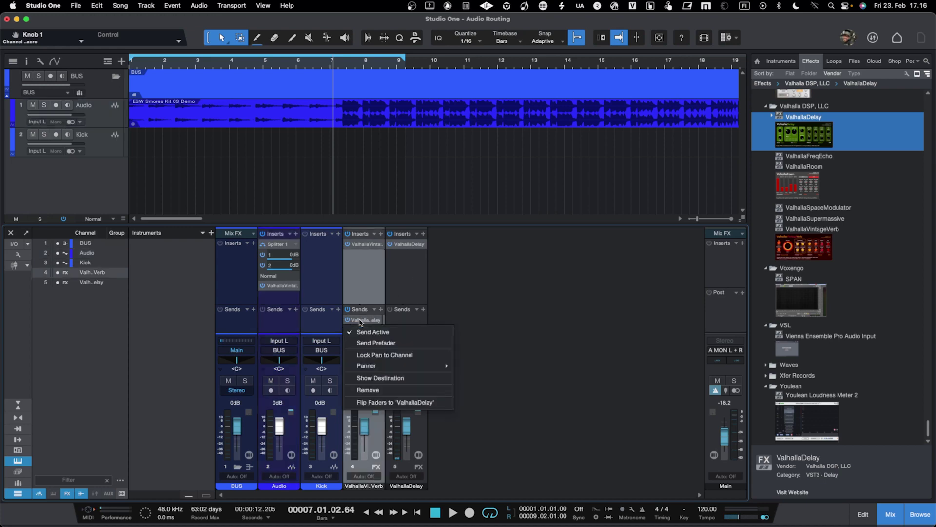
left_click(368, 390)
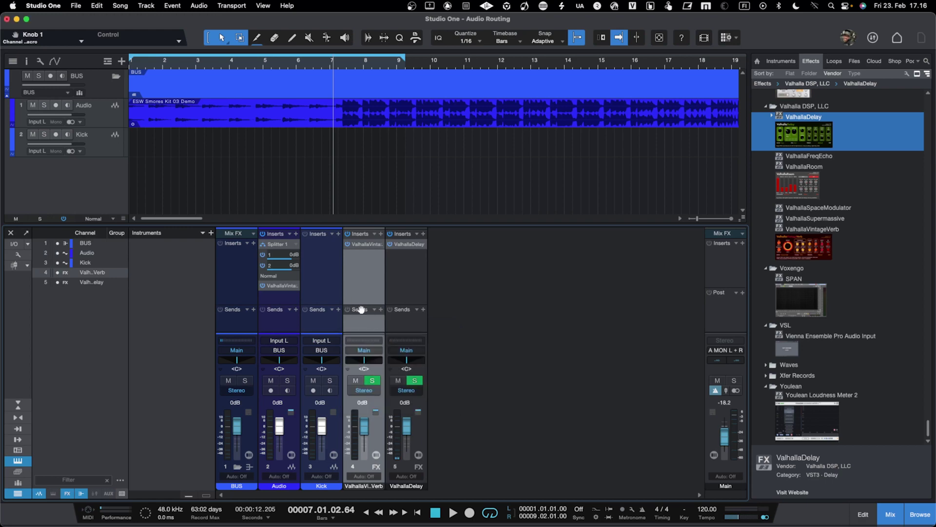
left_click_drag(360, 304, 361, 288)
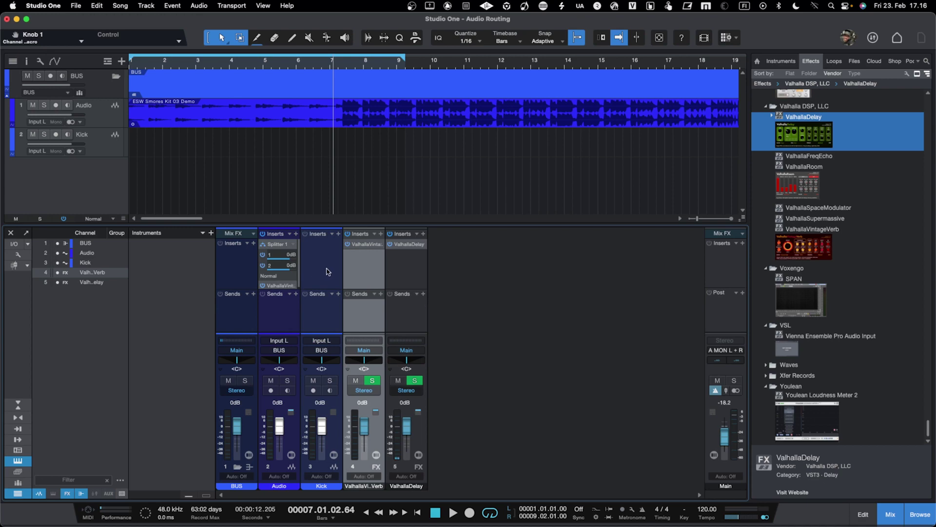
Step: Remove Splitter 1 and the ValhallaVintageVerb insert from the Audio channel
left_click(293, 244)
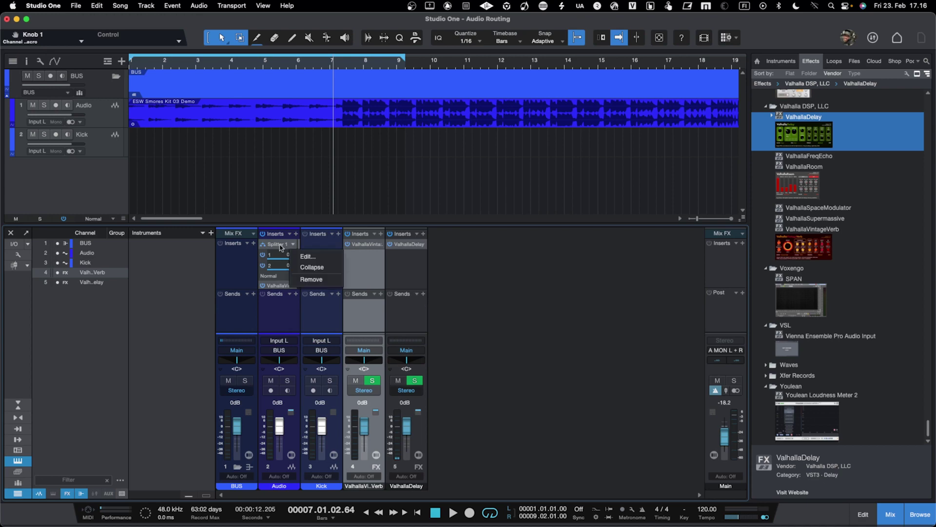
left_click(275, 248)
right_click(275, 248)
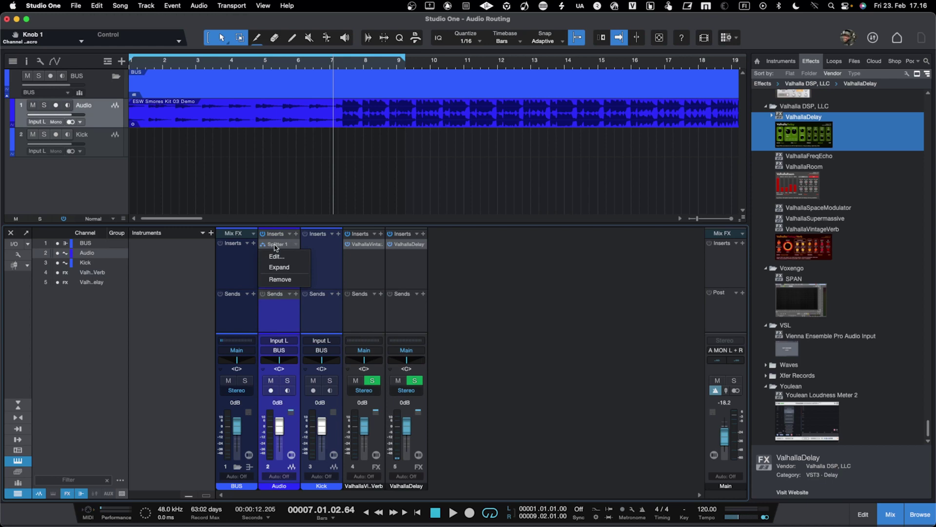
left_click(276, 281)
right_click(285, 245)
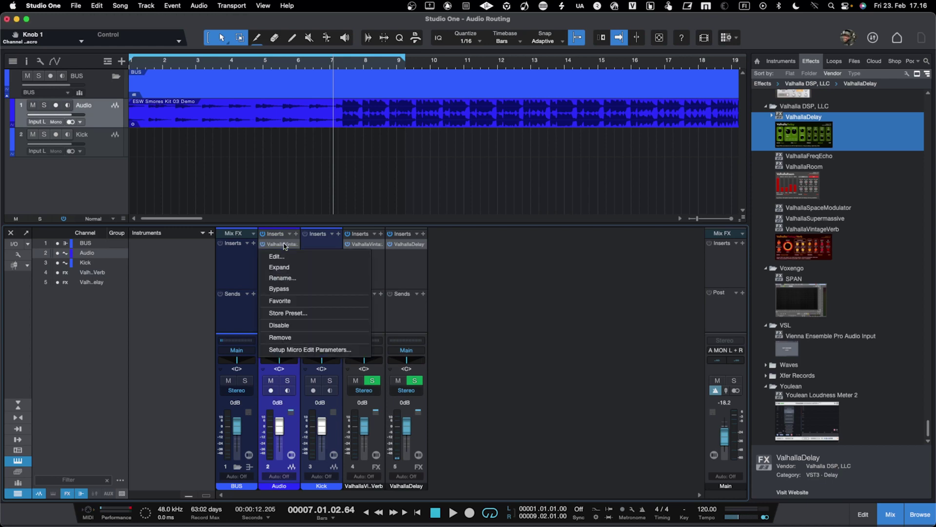
left_click(287, 337)
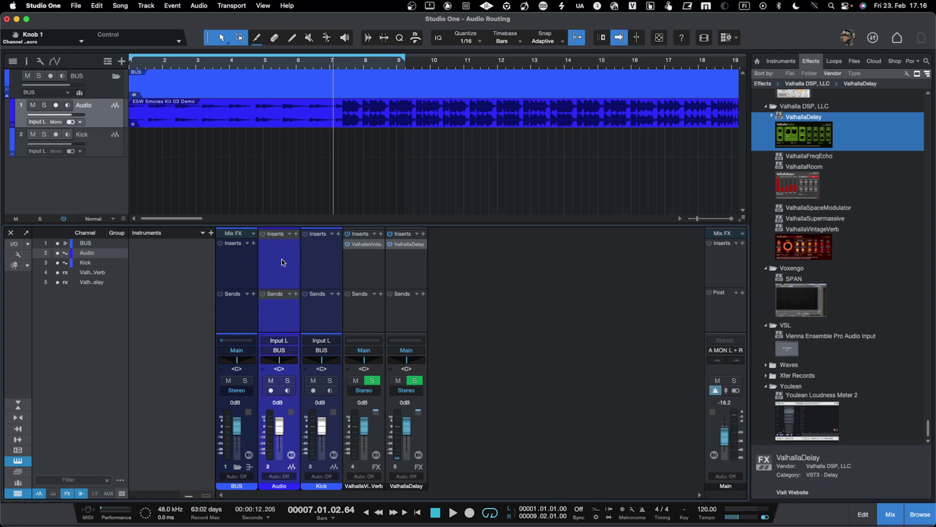
Step: Insert the FabFilter Pro-C 2 compressor on the Audio channel and move its editor clear of the channel's inserts
left_click(296, 236)
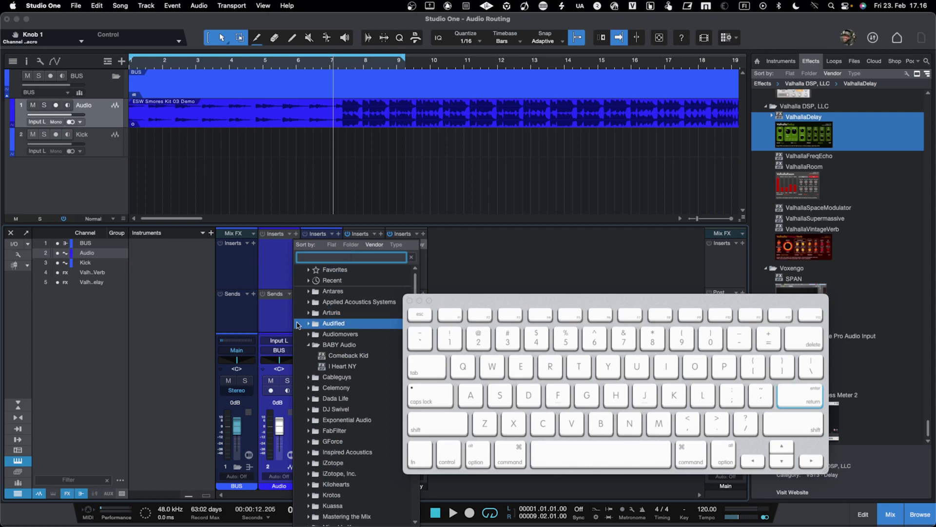
scroll(310, 361, "down", 5)
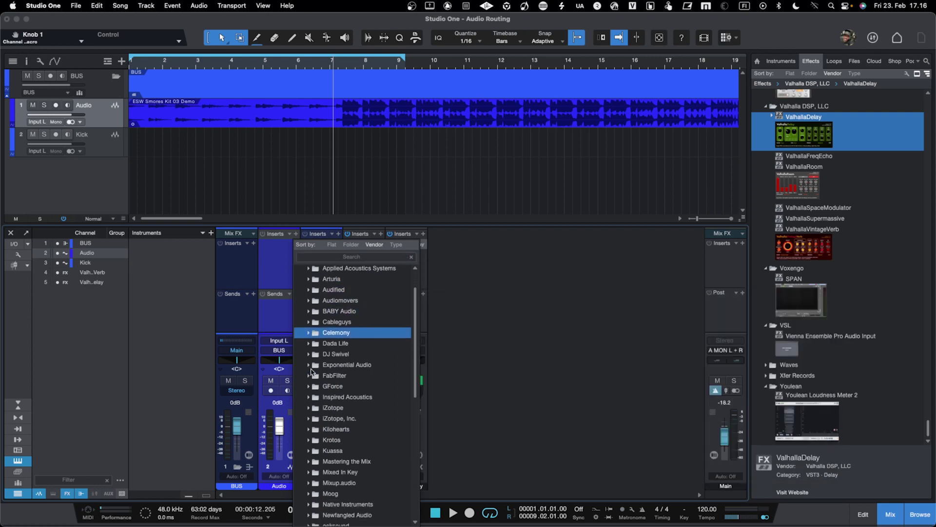
scroll(311, 370, "down", 5)
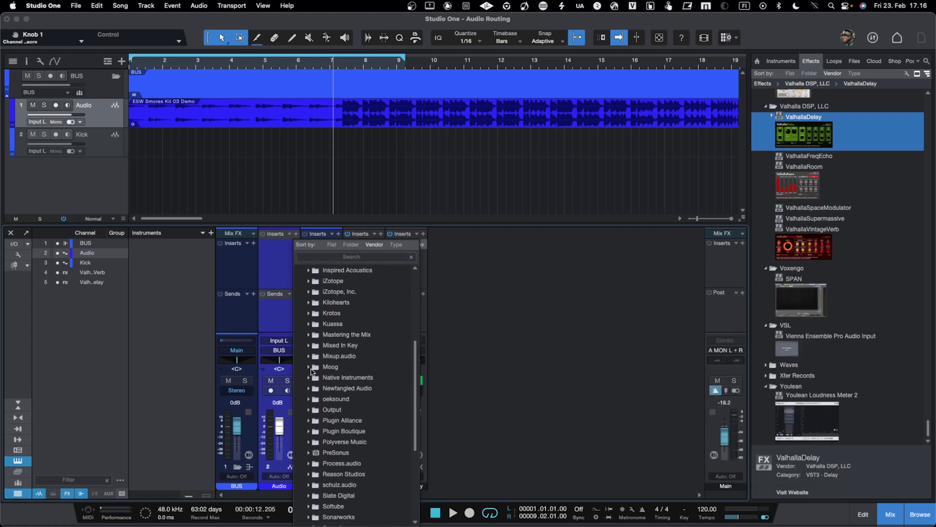
scroll(311, 322, "up", 3)
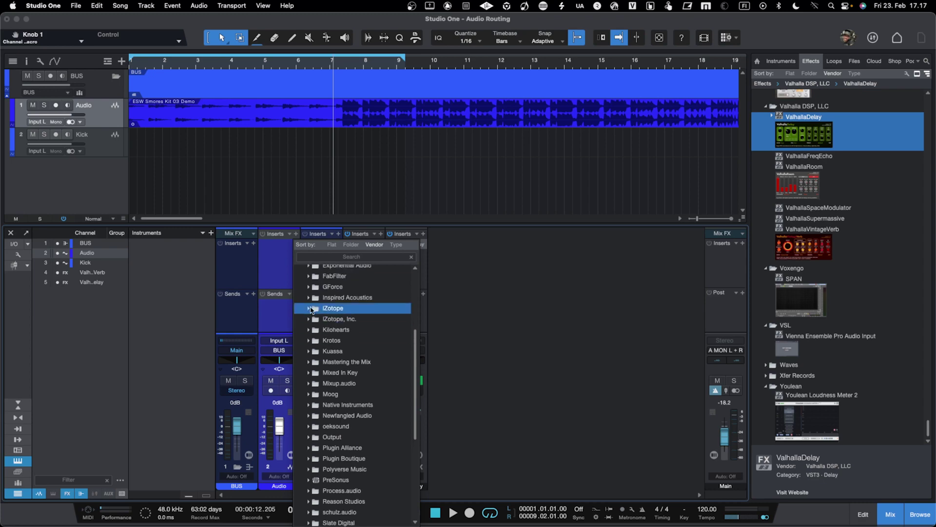
left_click(308, 280)
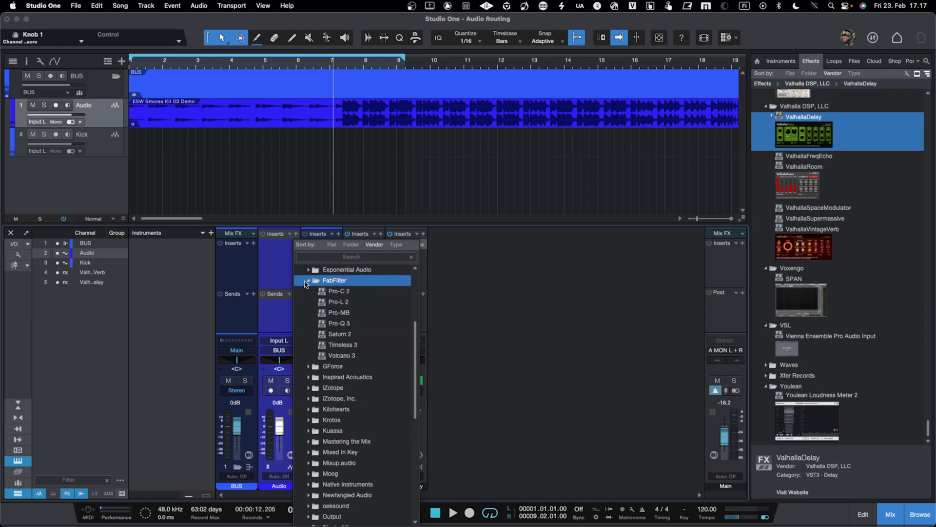
left_click(351, 292)
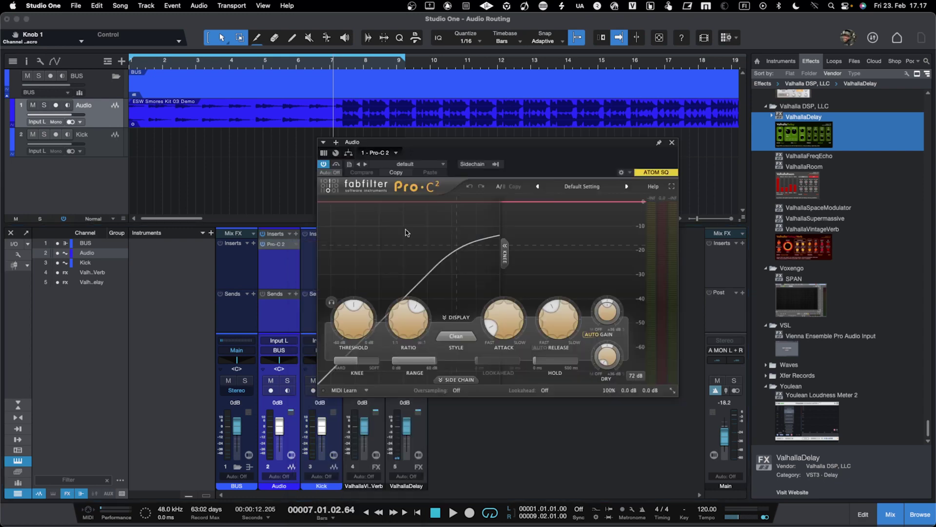
left_click_drag(473, 145, 527, 129)
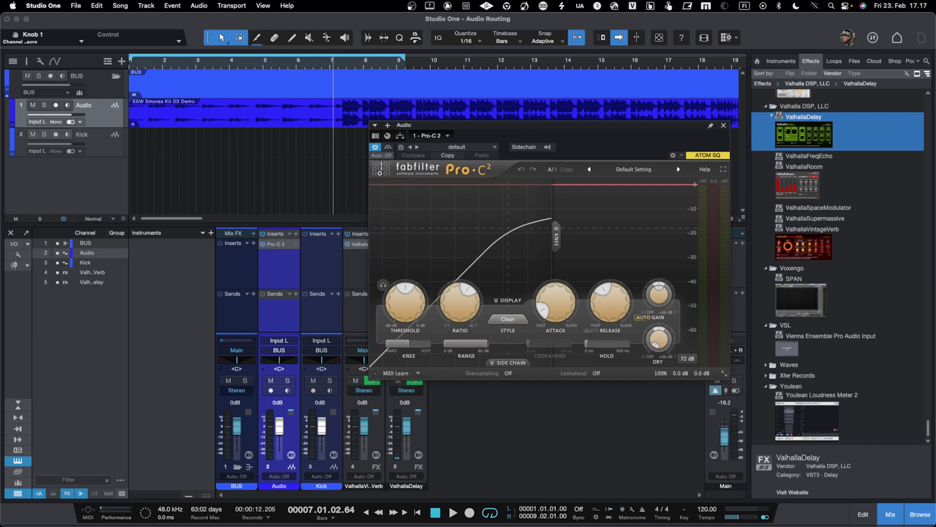
Step: Place the 175 BPM kick clip at the start of the Kick track and close the Kick channel editor
left_click_drag(147, 141, 134, 143)
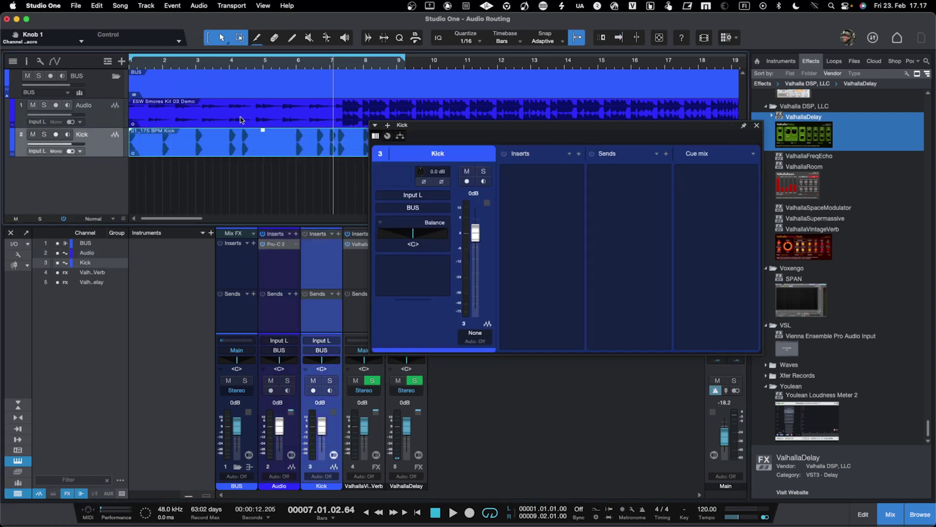
left_click(757, 126)
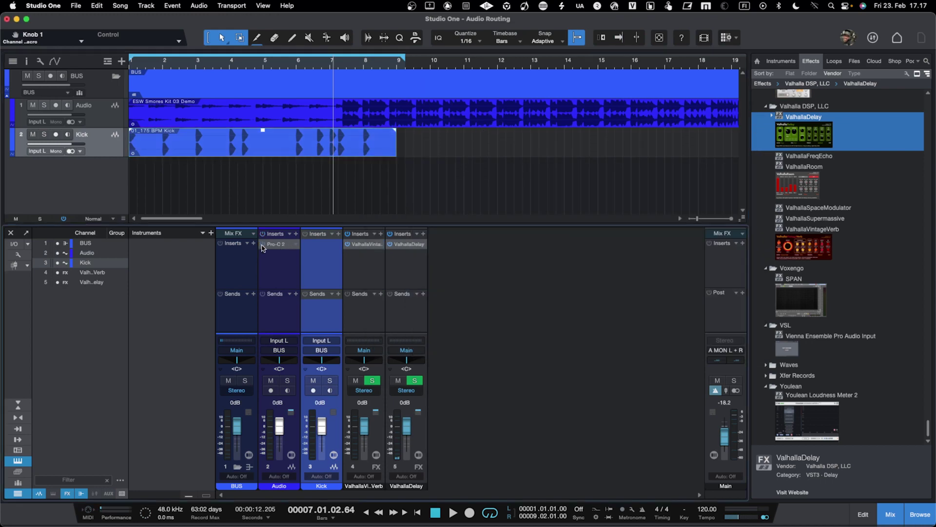
Step: Balance the levels during playback, setting BUS to about -8.2 dB, Audio to about +2.2 dB and Kick to about -8.2 dB
key("space")
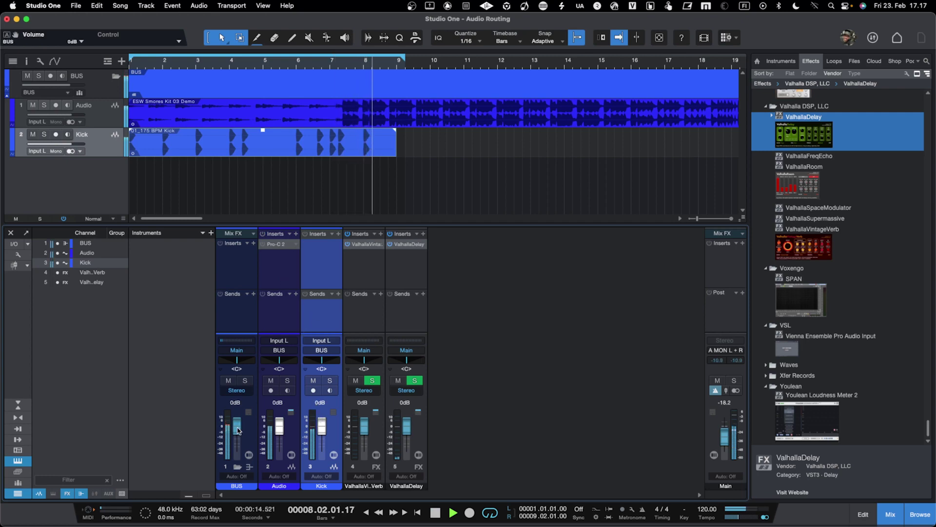
left_click_drag(237, 425, 239, 437)
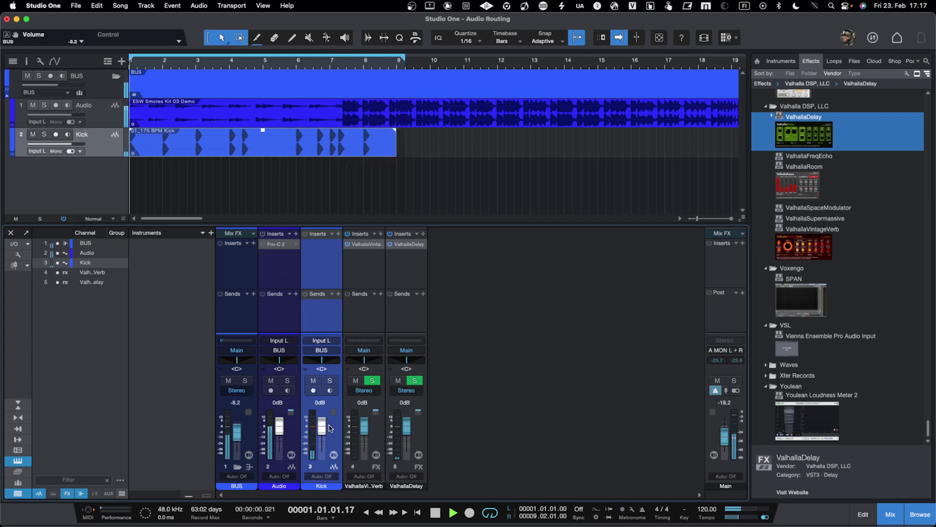
left_click_drag(322, 426, 321, 455)
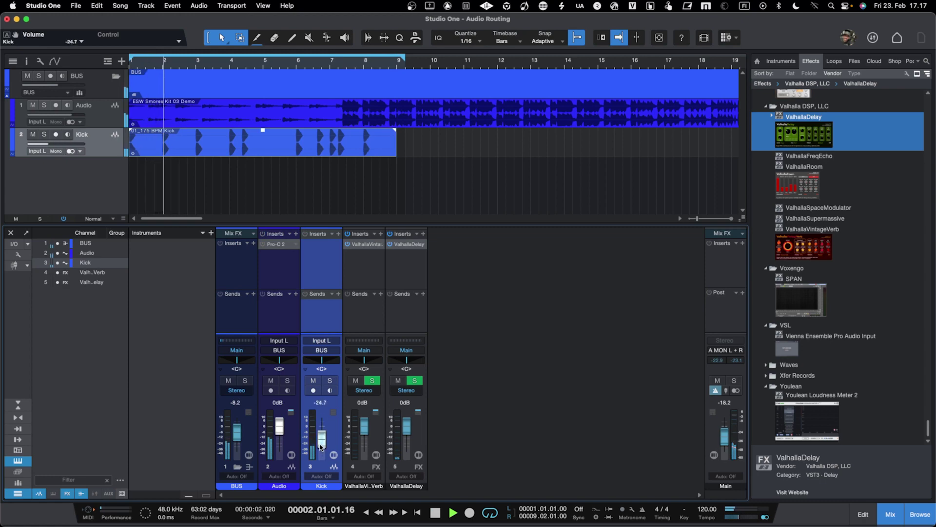
left_click_drag(280, 434, 282, 430)
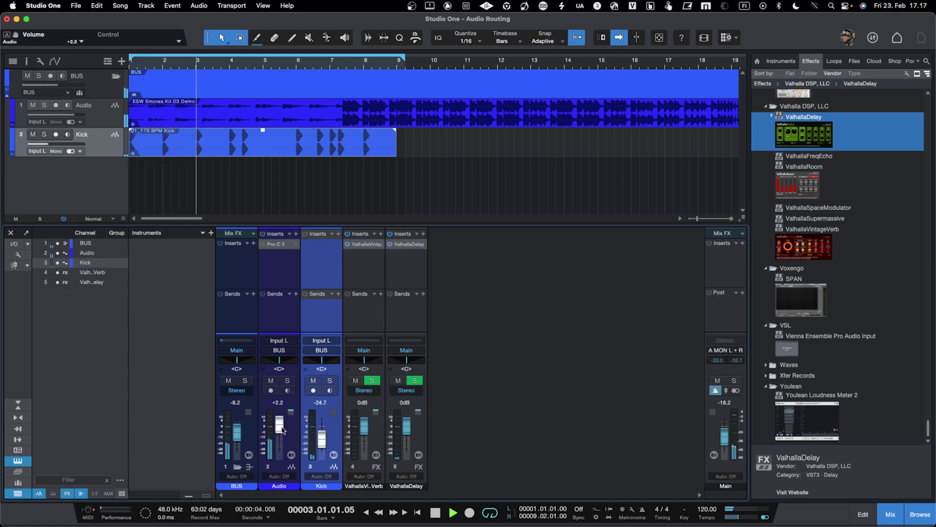
left_click_drag(322, 442, 321, 435)
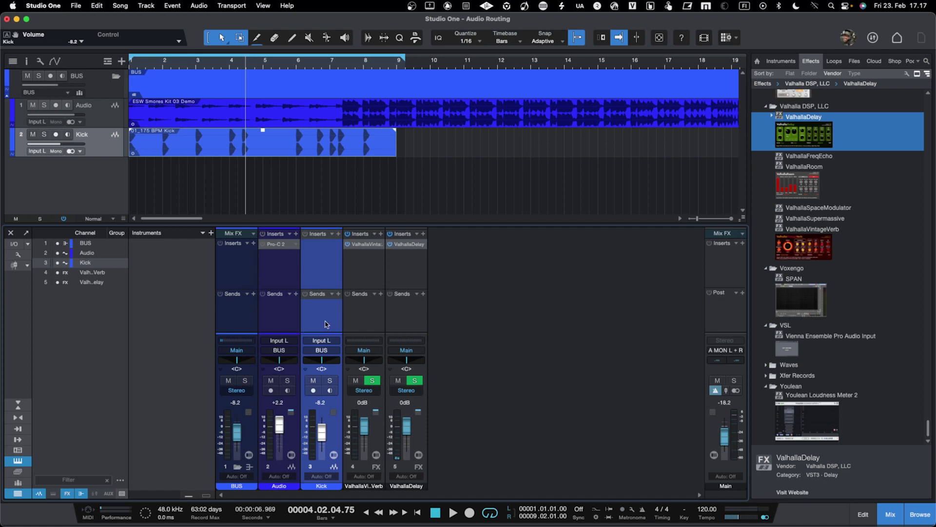
Step: Open the Audio channel's Pro-C 2 editor and route the Kick channel to the compressor's sidechain input
left_click(280, 251)
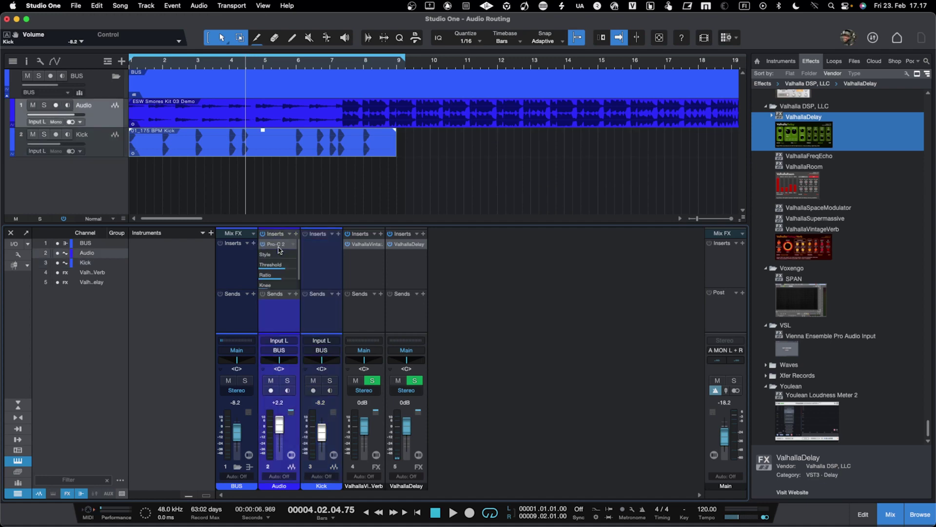
double_click(281, 246)
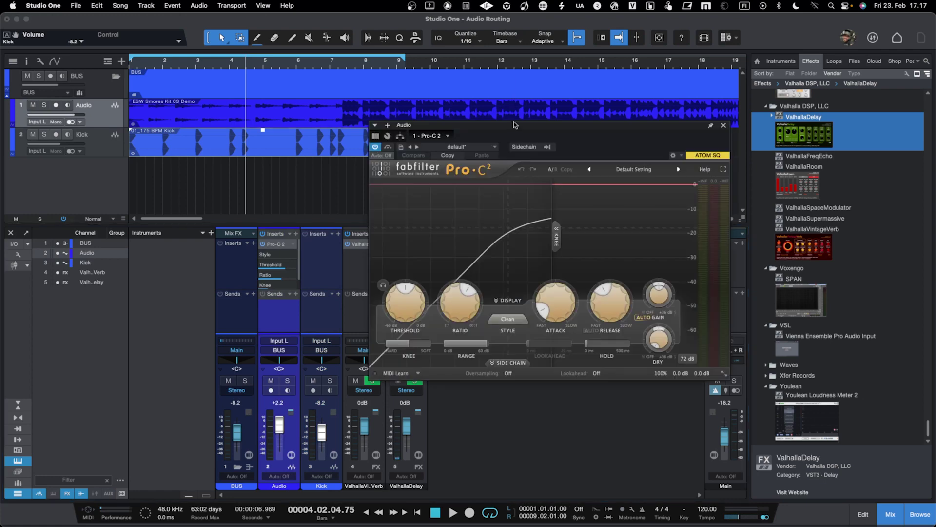
left_click_drag(511, 128, 429, 129)
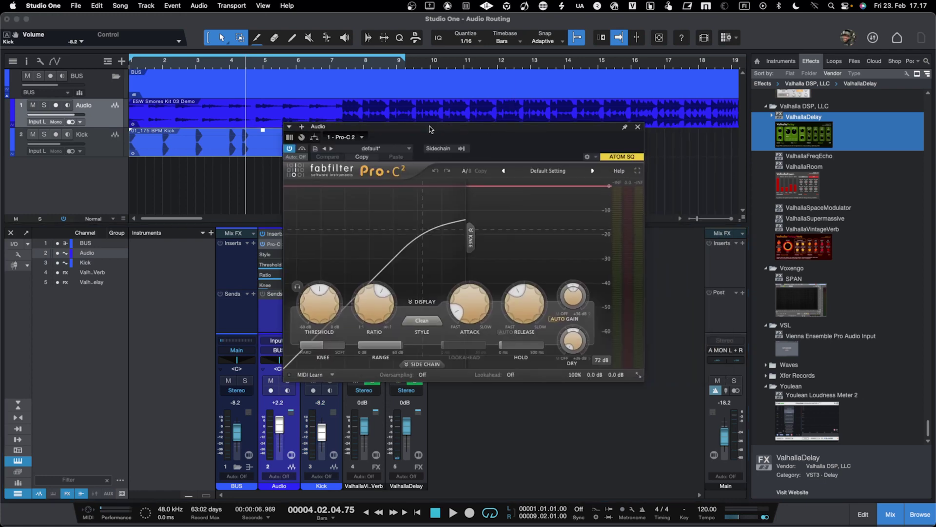
left_click(461, 149)
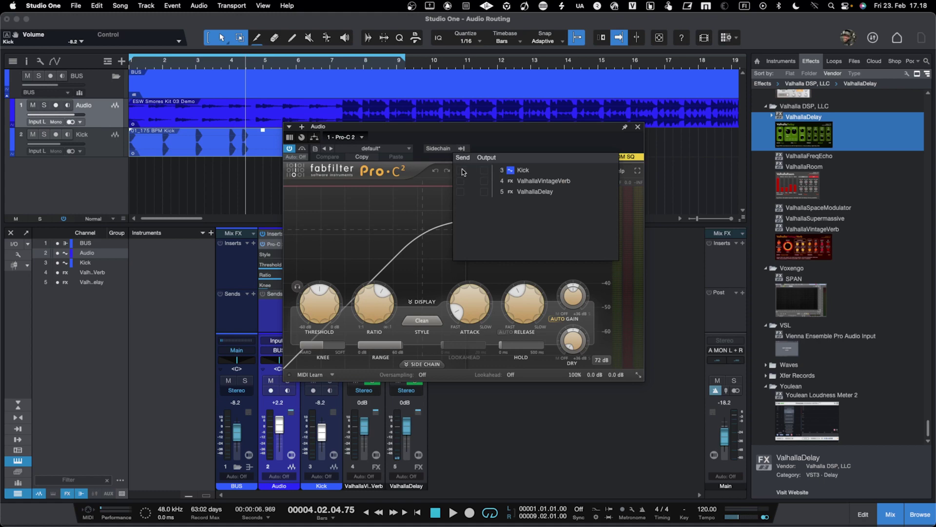
left_click(462, 171)
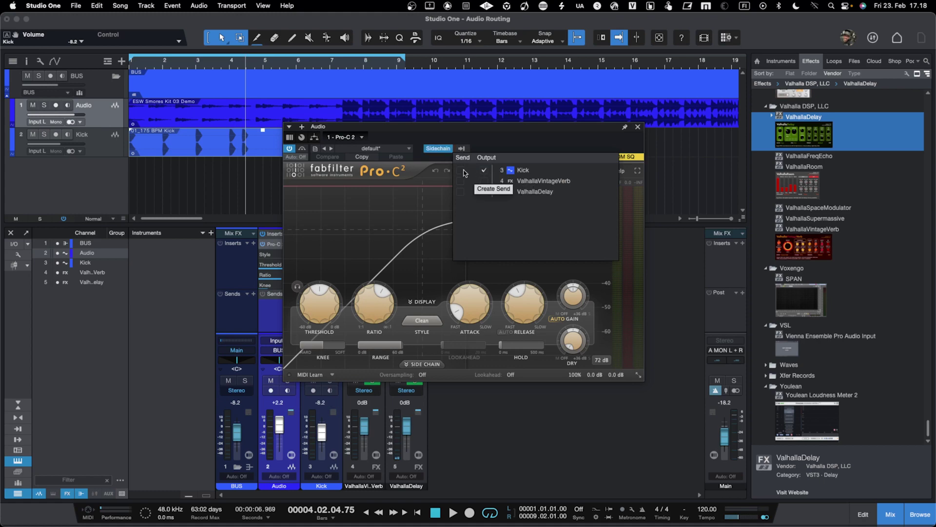
left_click(462, 170)
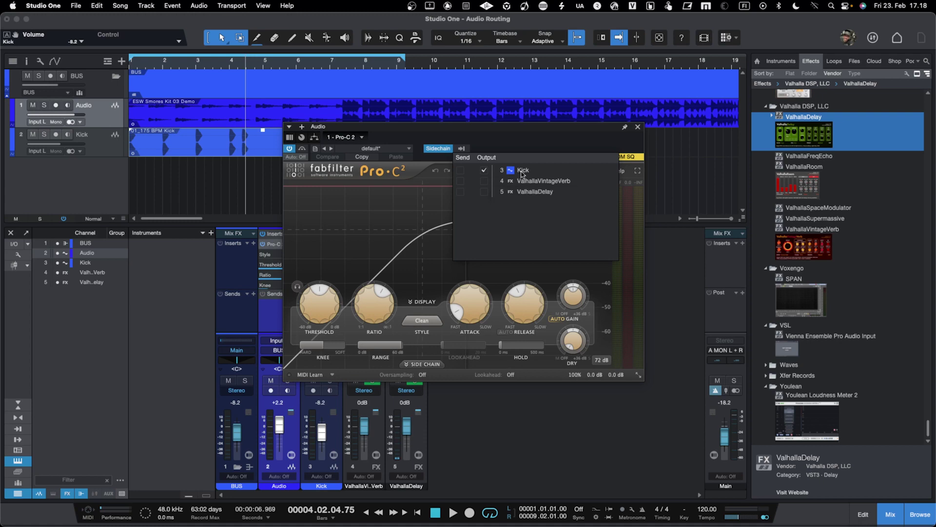
left_click(462, 171)
left_click(484, 170)
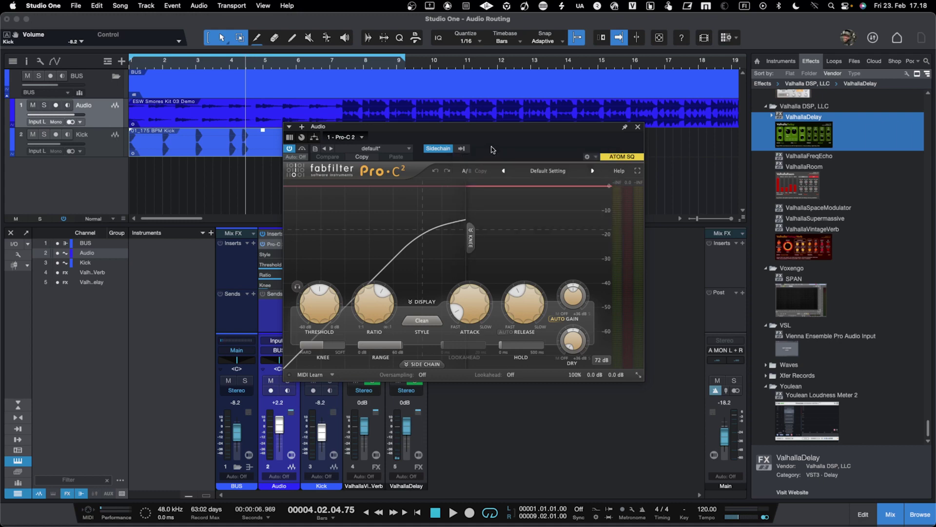
Step: Expand Pro-C 2's side chain section, set its input to external, and set the threshold to about -34.5 dB
left_click_drag(498, 130, 523, 105)
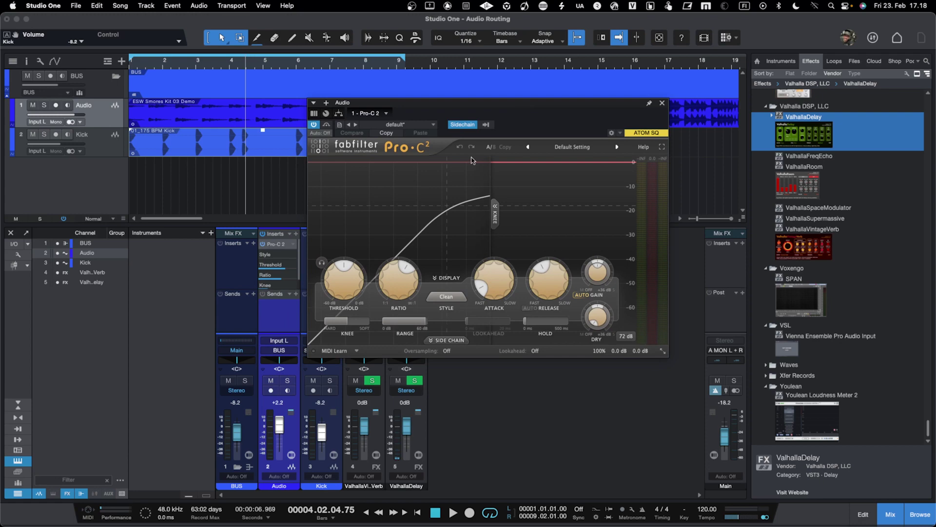
left_click(440, 341)
left_click(345, 354)
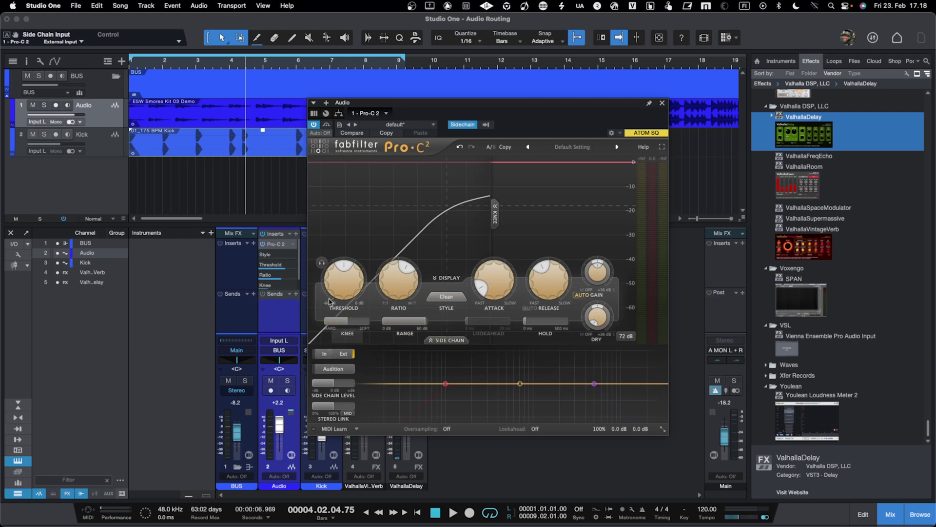
mouse_move(334, 300)
left_mouse_down()
mouse_move(336, 335)
mouse_move(340, 316)
left_mouse_up()
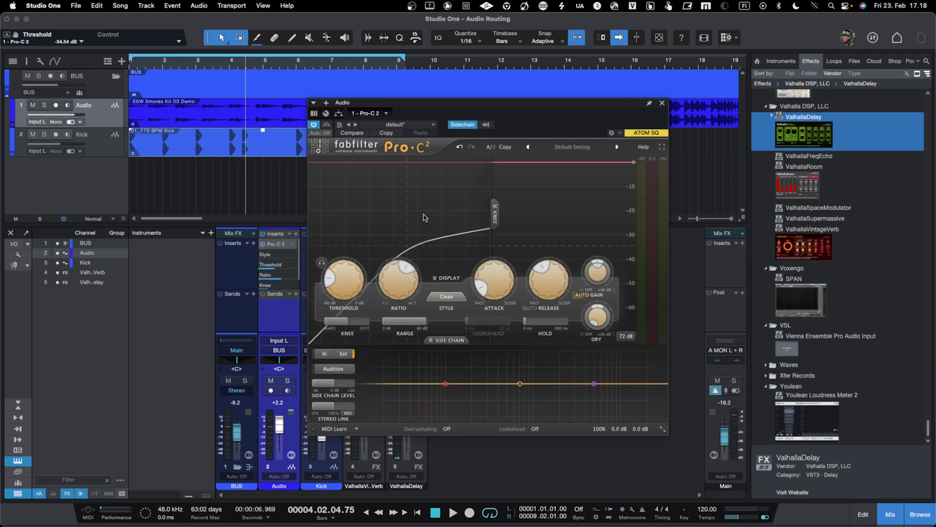
Step: Move the Pro-C 2 editor to uncover the Kick channel and collapse the plug-in's parameters in the Audio channel's inserts
left_click_drag(448, 105, 494, 108)
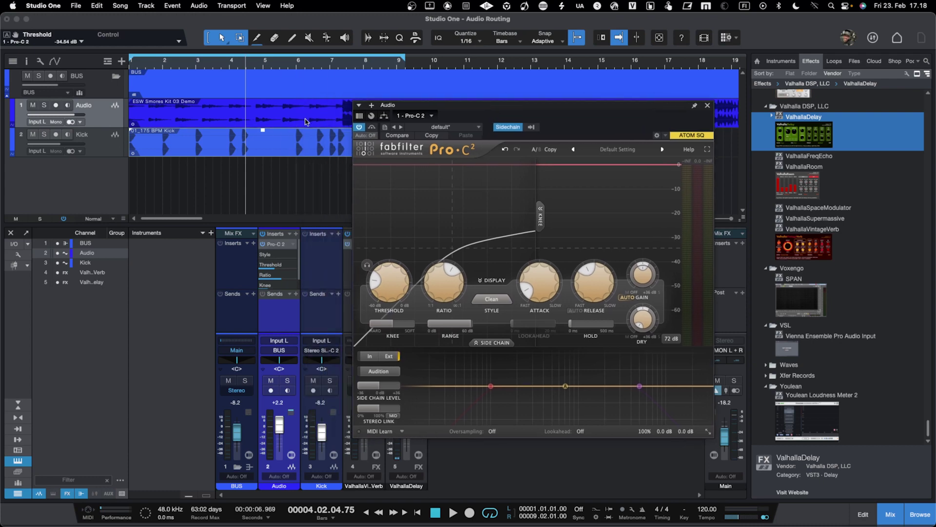
left_click(278, 245)
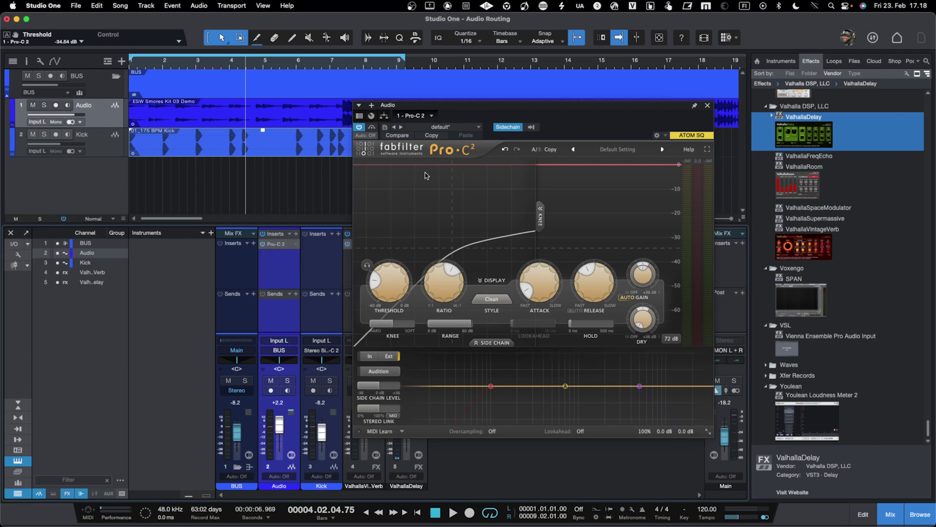
left_click(575, 106)
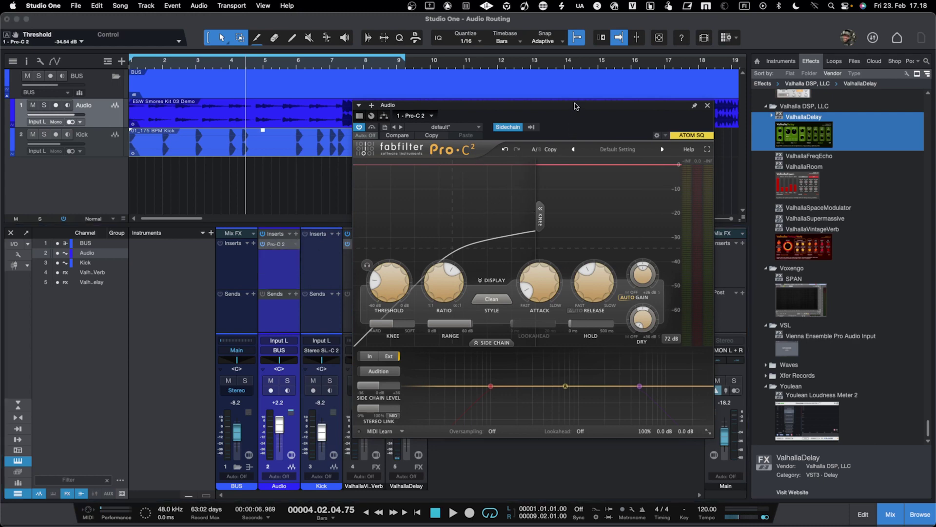
left_click_drag(576, 106, 568, 105)
Step: Check the compressor's sidechain source list, and play the song to audition the kick-triggered ducking and inspect the side chain EQ
left_click(524, 127)
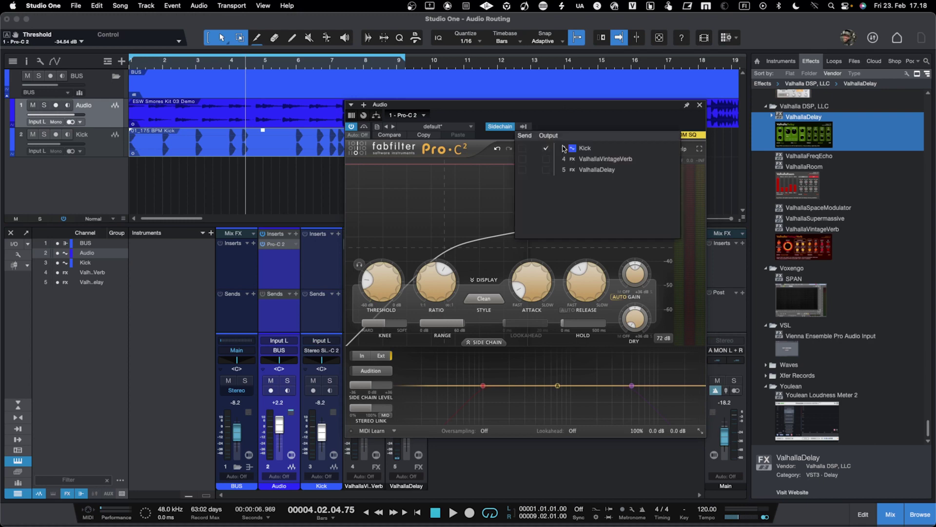
left_click(526, 128)
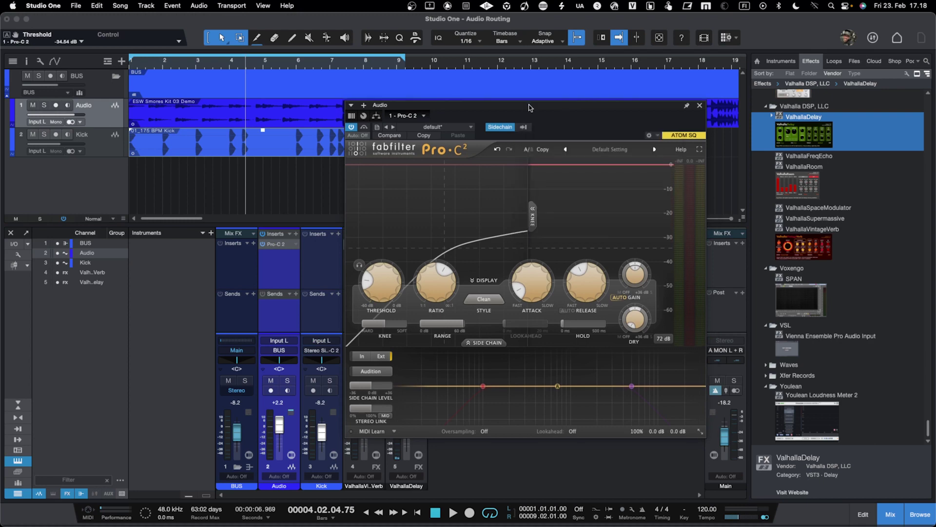
key("space")
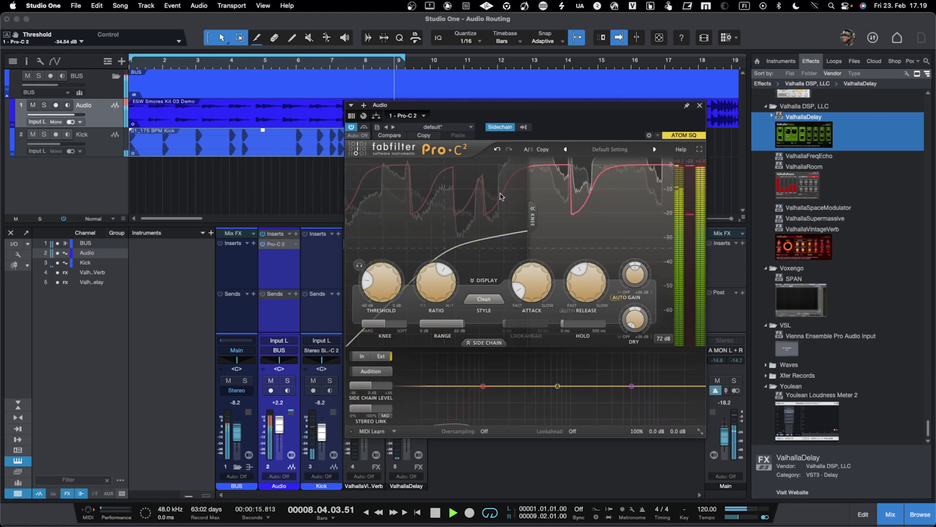
key("space")
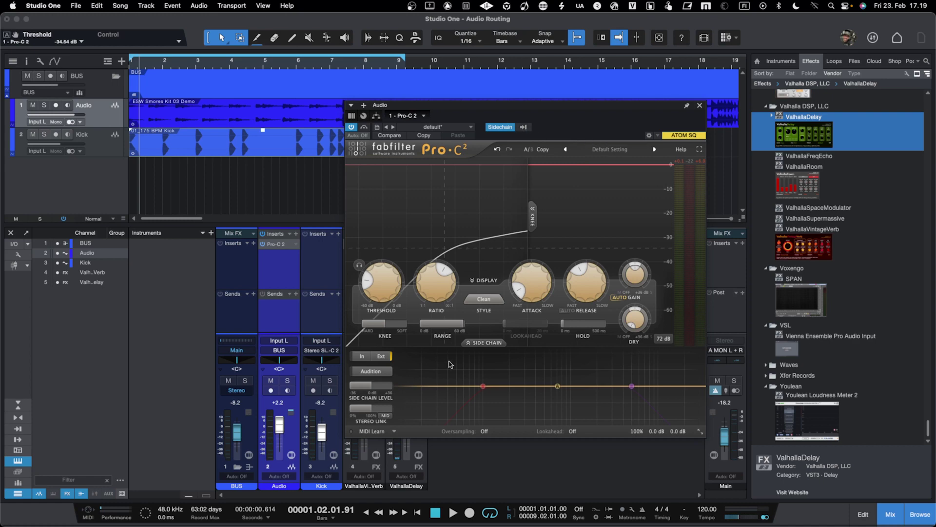
key("space")
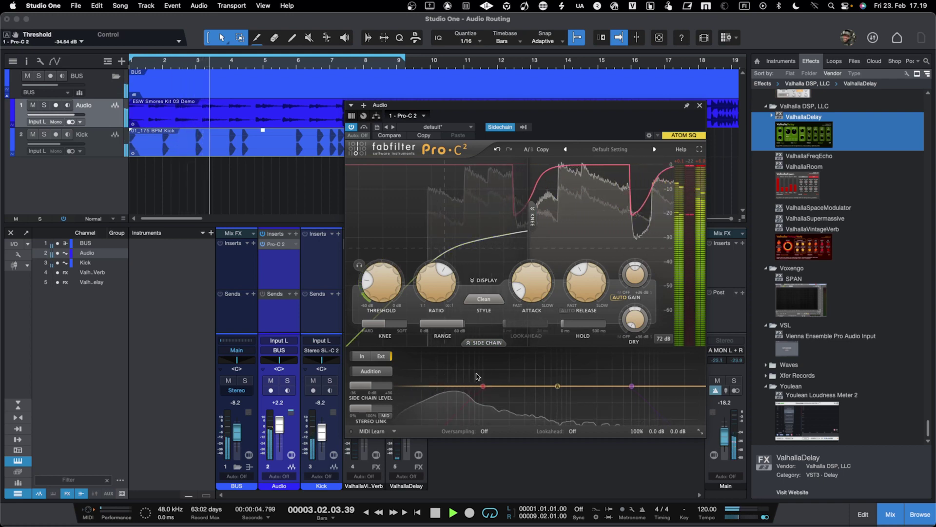
key("space")
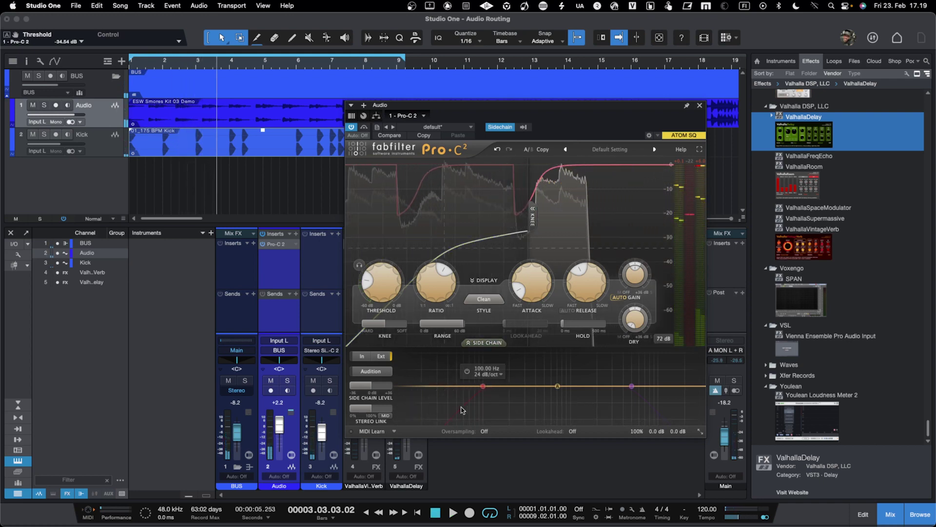
mouse_move(475, 397)
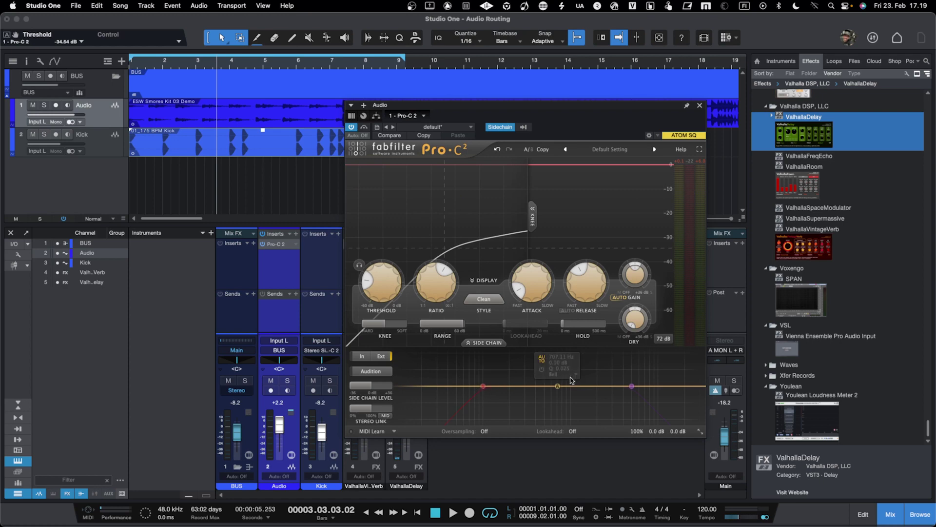
mouse_move(495, 371)
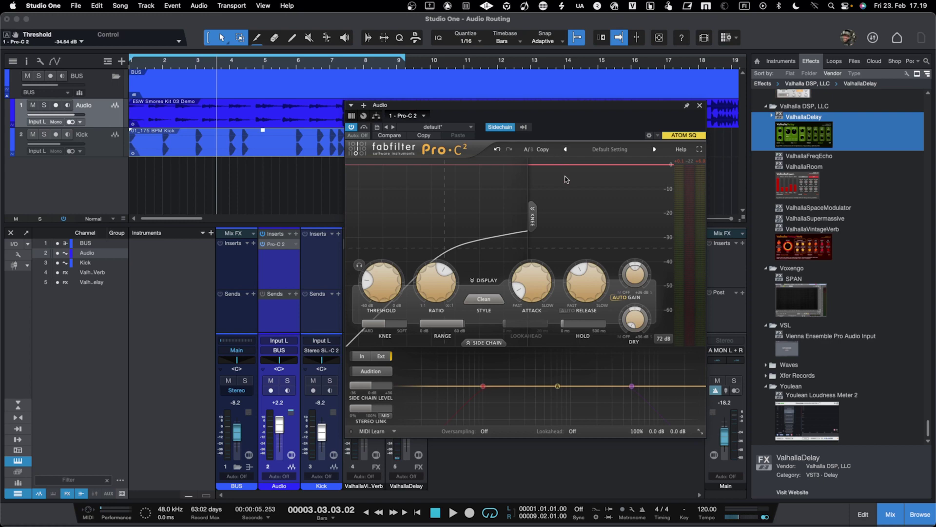
Step: Toggle the Pro-C 2 sidechain off and on, and recheck which channels feed it in the source list
left_click_drag(599, 106, 587, 106)
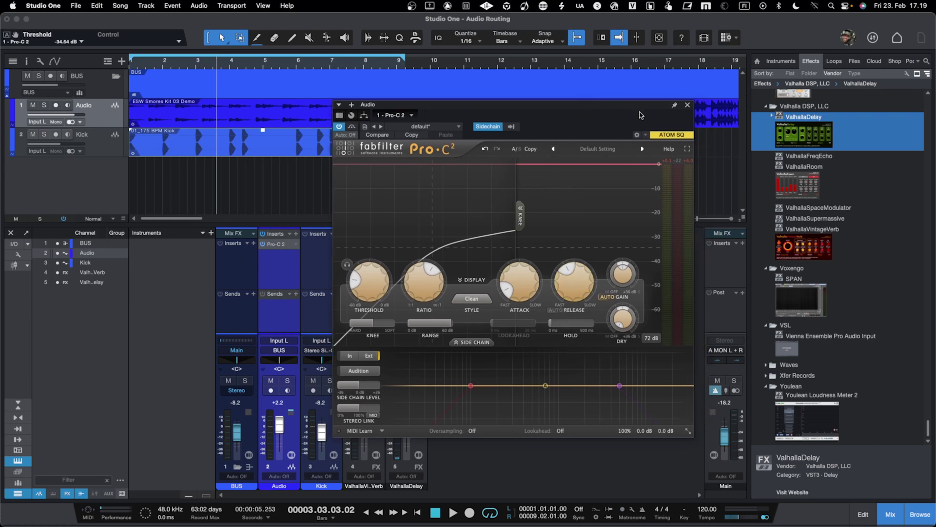
left_click(496, 126)
left_click(496, 127)
left_click(511, 126)
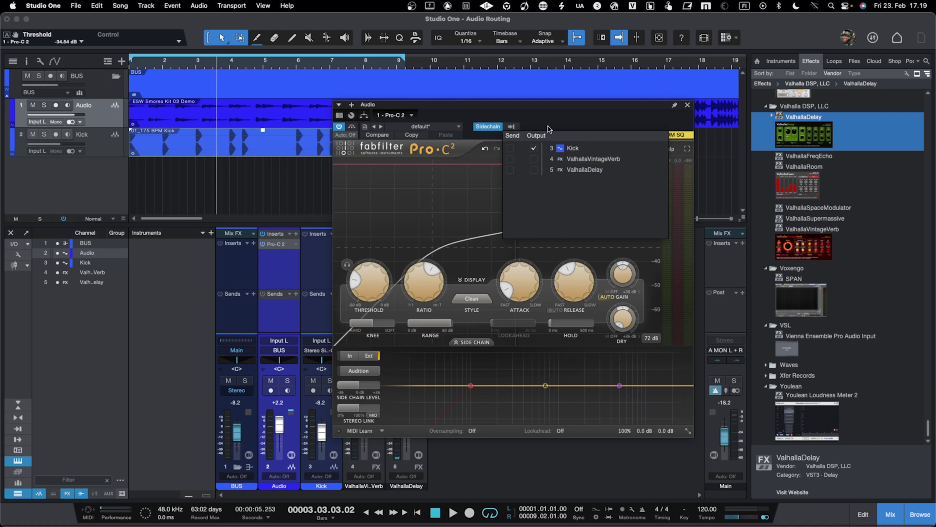
left_click(513, 126)
Step: Compare the Audio channel's compression during playback with the Pro-C 2 sidechain switched off and back on
left_click(496, 128)
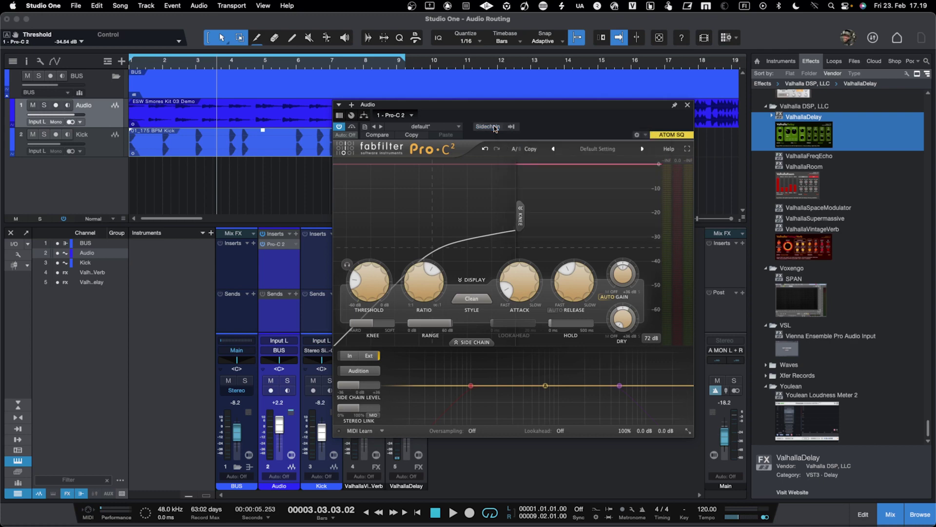
left_click(496, 128)
left_click(496, 128)
key("space")
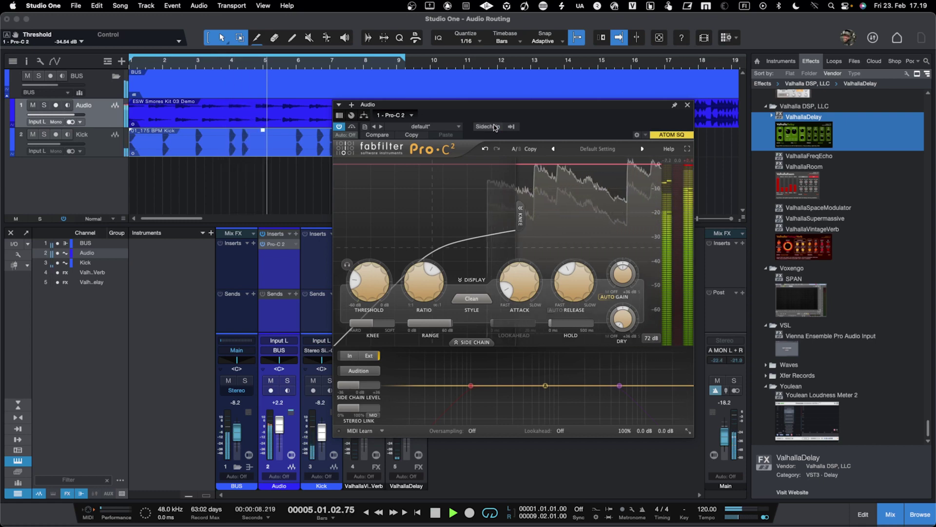
left_click(495, 128)
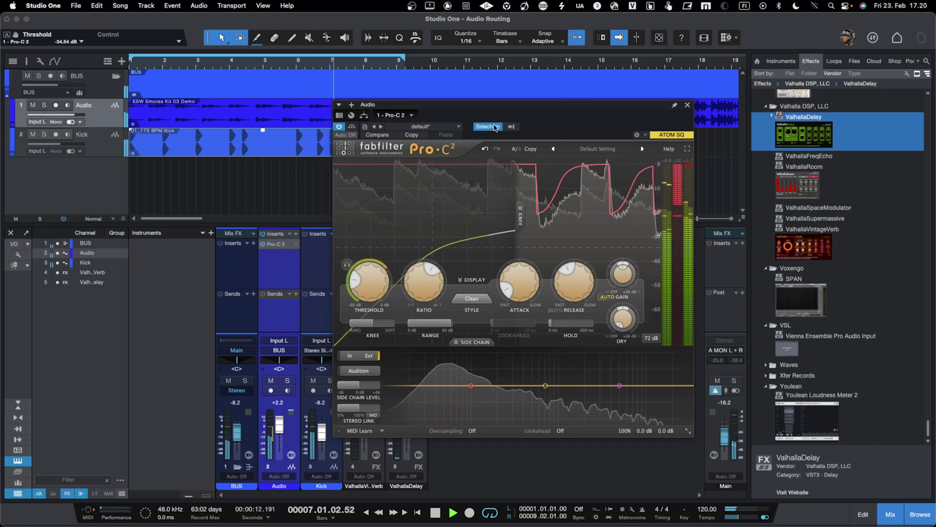
key("space")
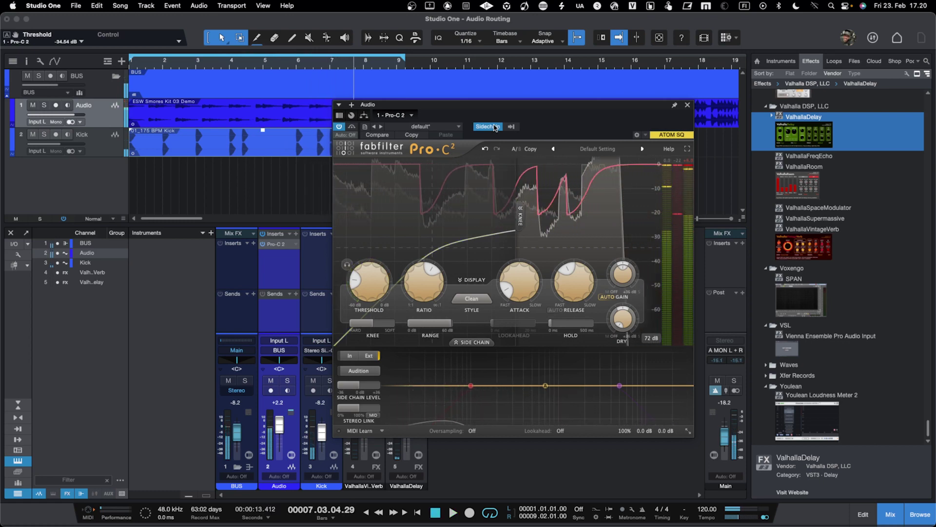